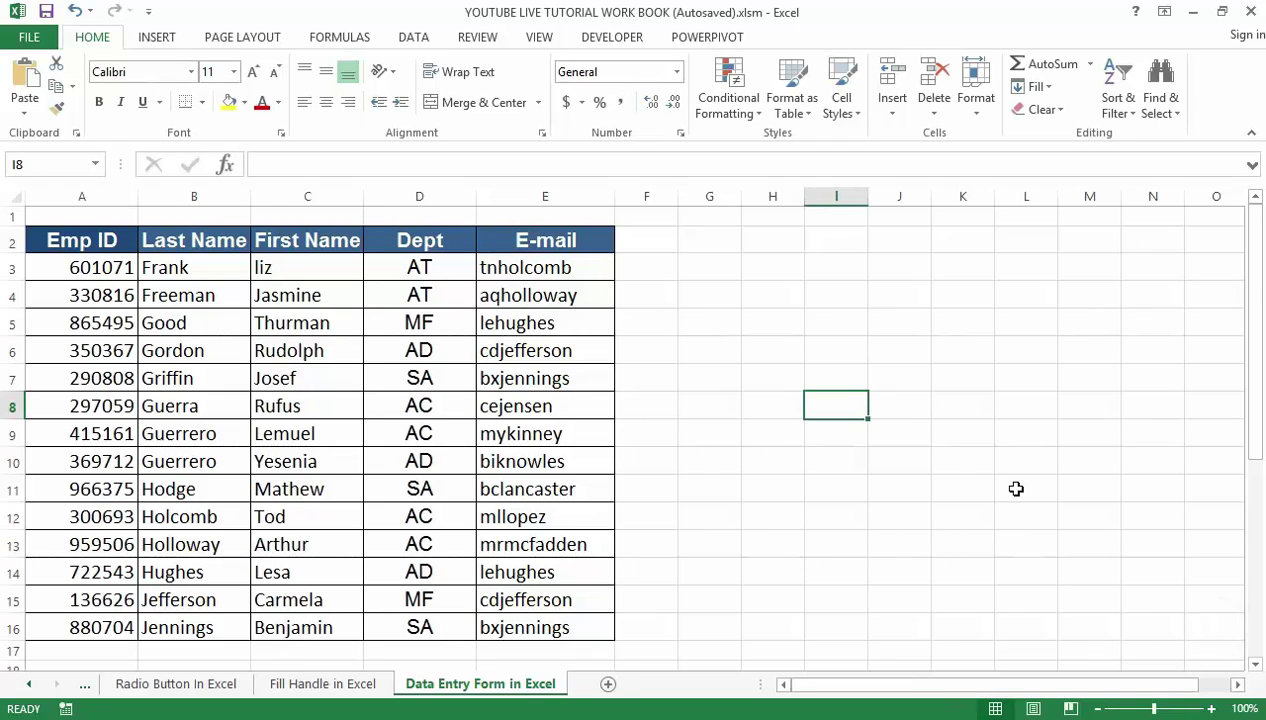
left_click(344, 684)
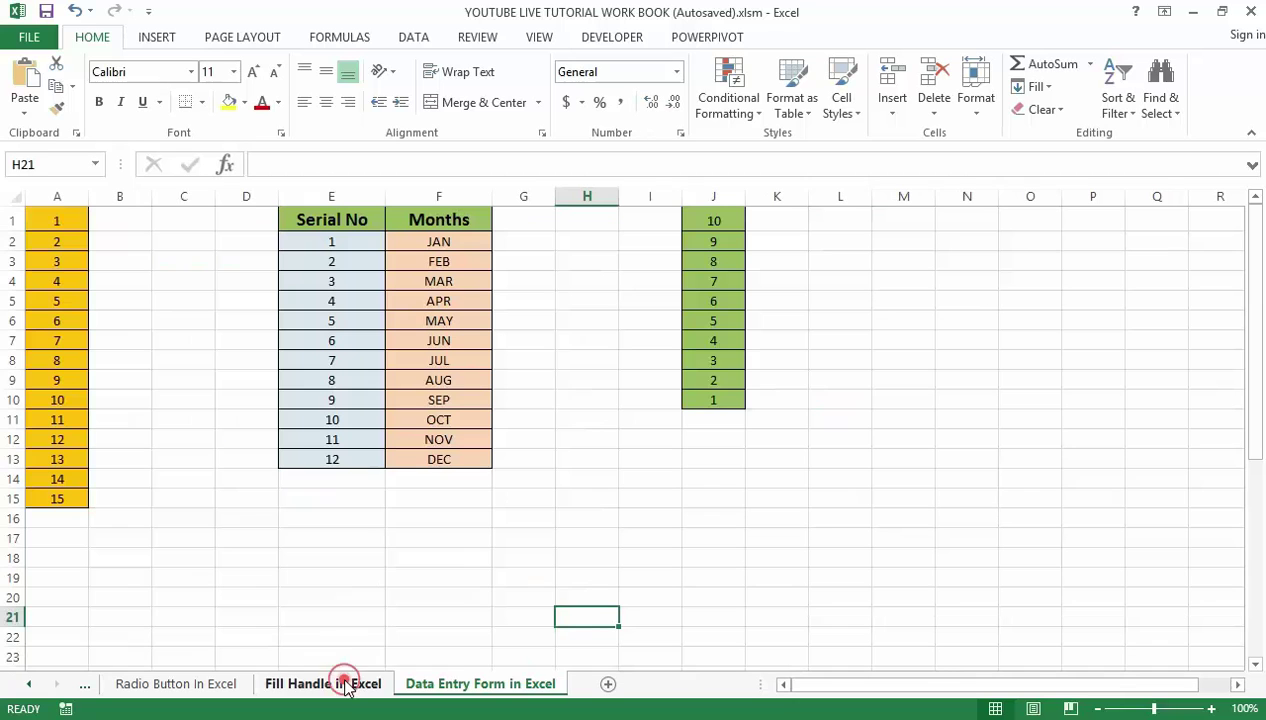
left_click(466, 688)
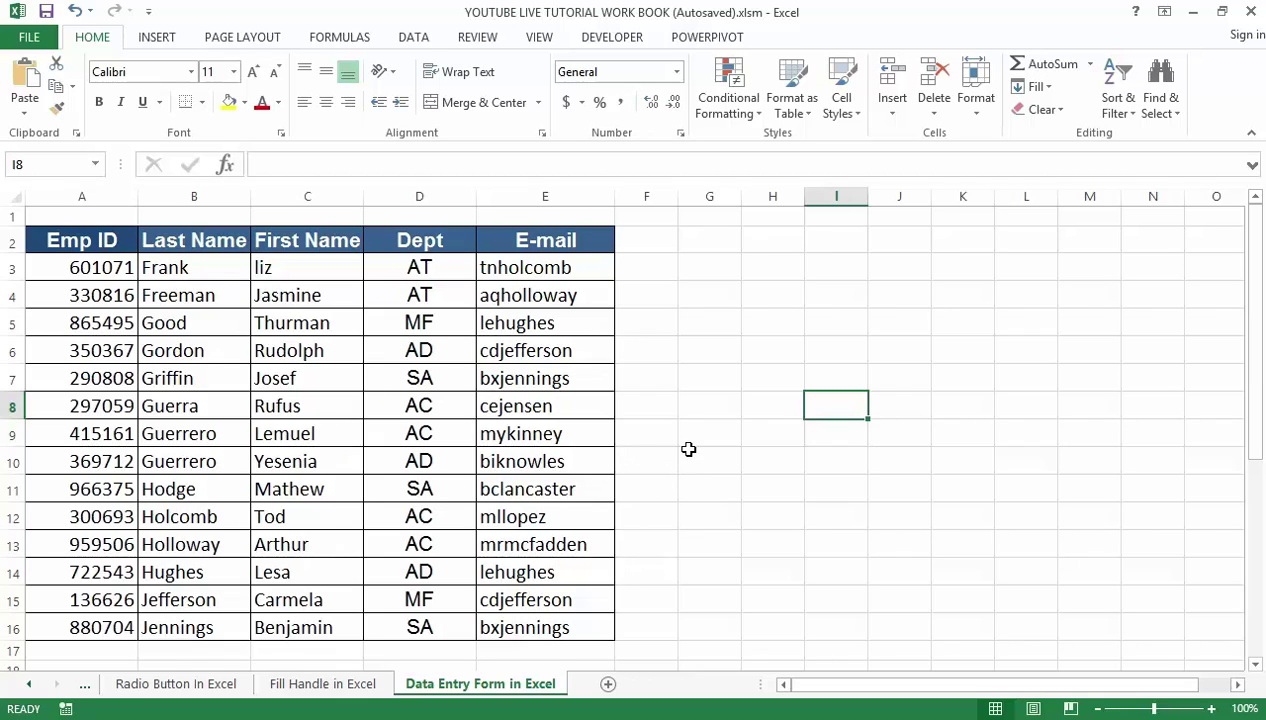
left_click(29, 38)
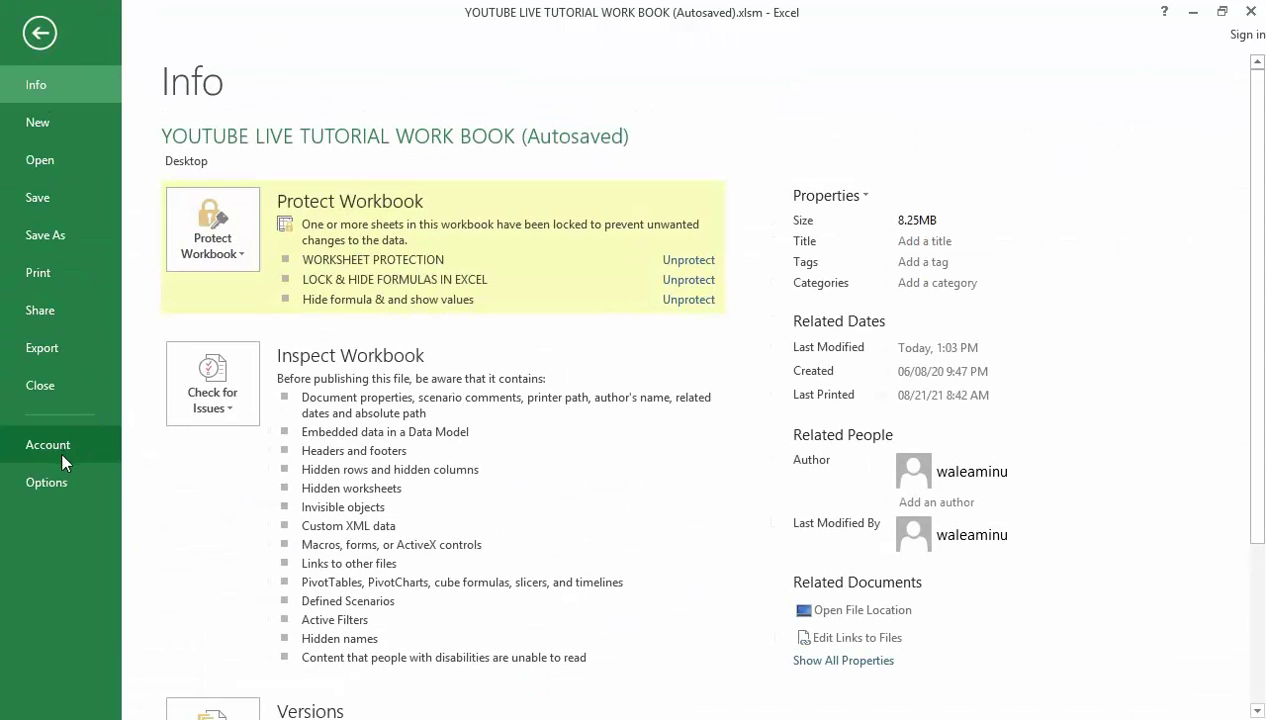
left_click(50, 36)
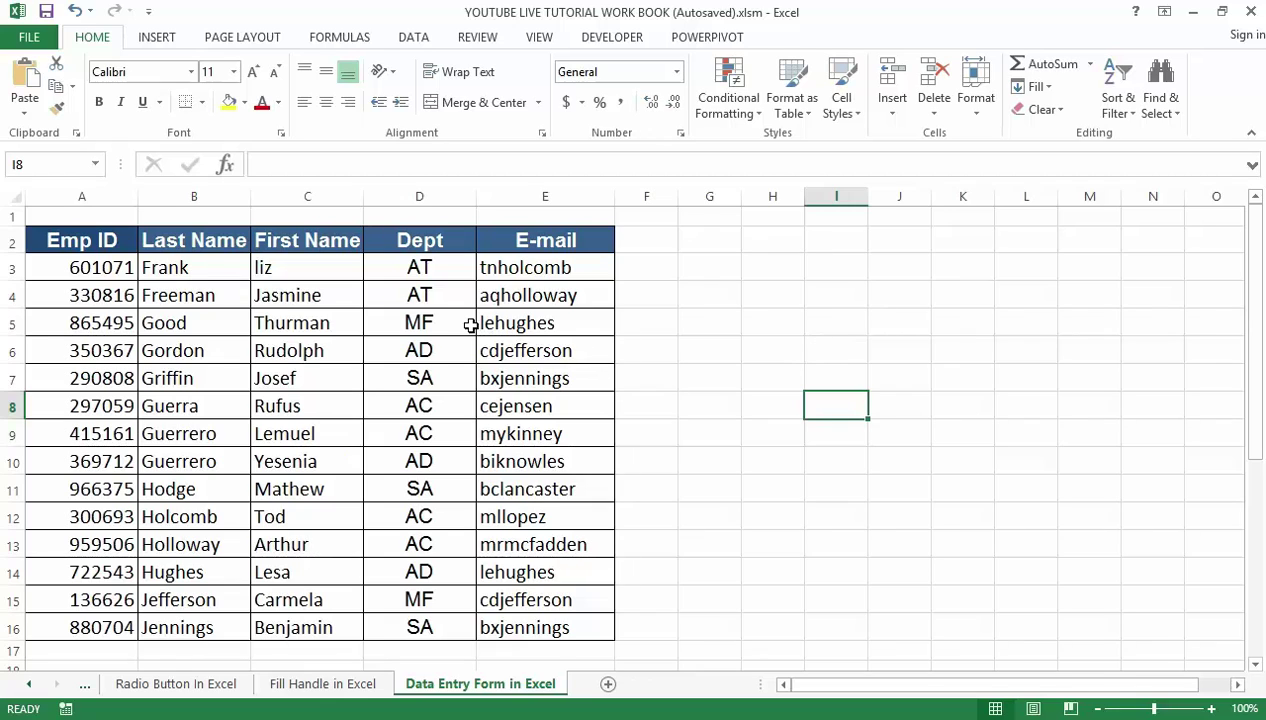
Open the ribbon customization options and list the available commands from All Commands
left_click(32, 38)
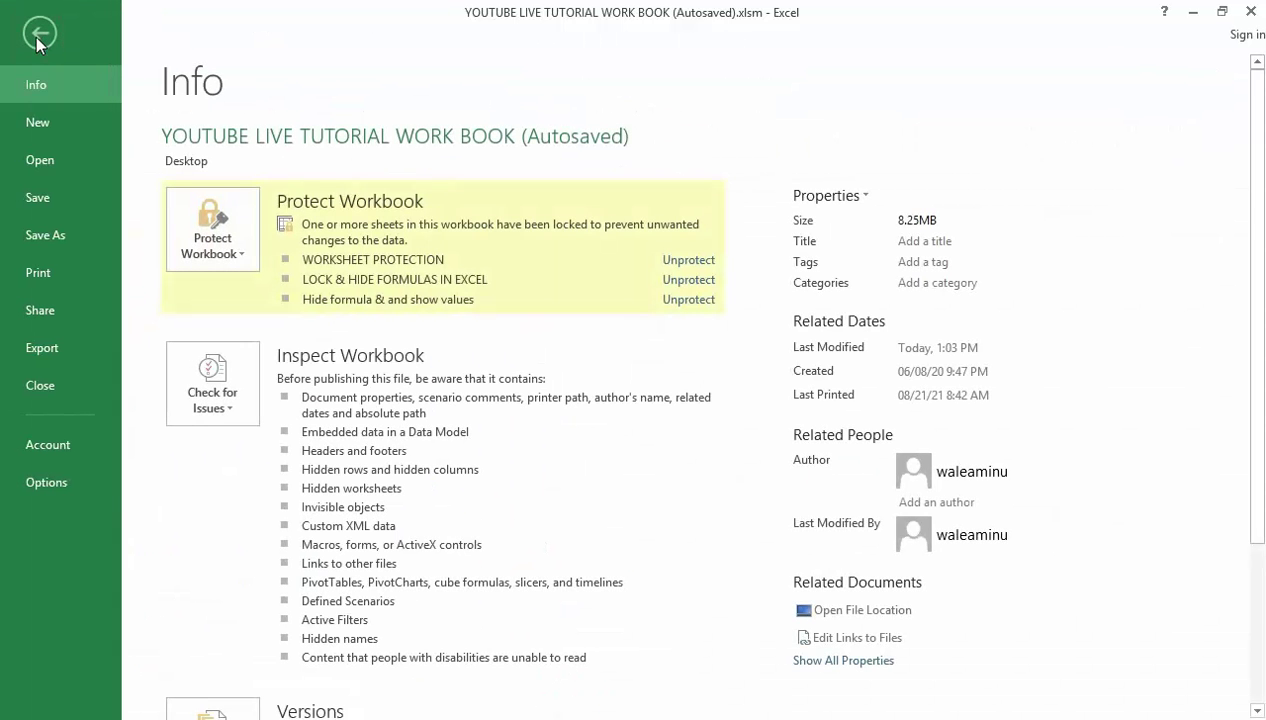
left_click(47, 482)
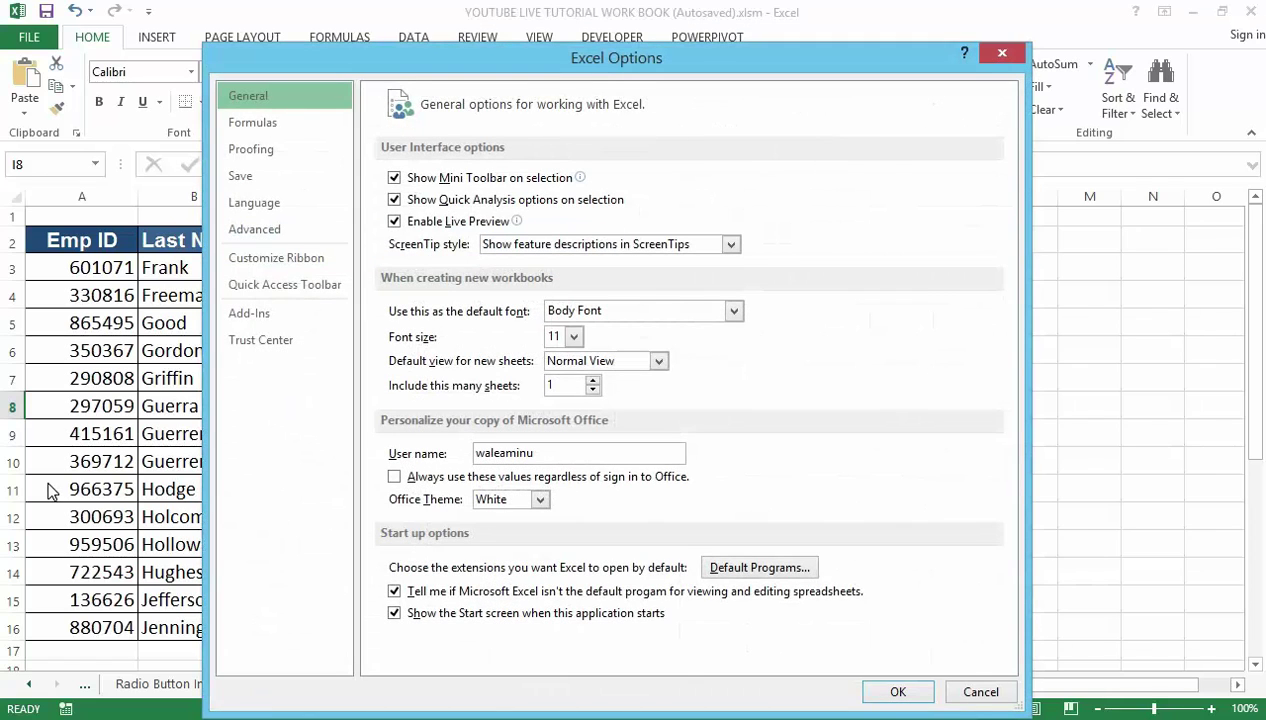
left_click(259, 264)
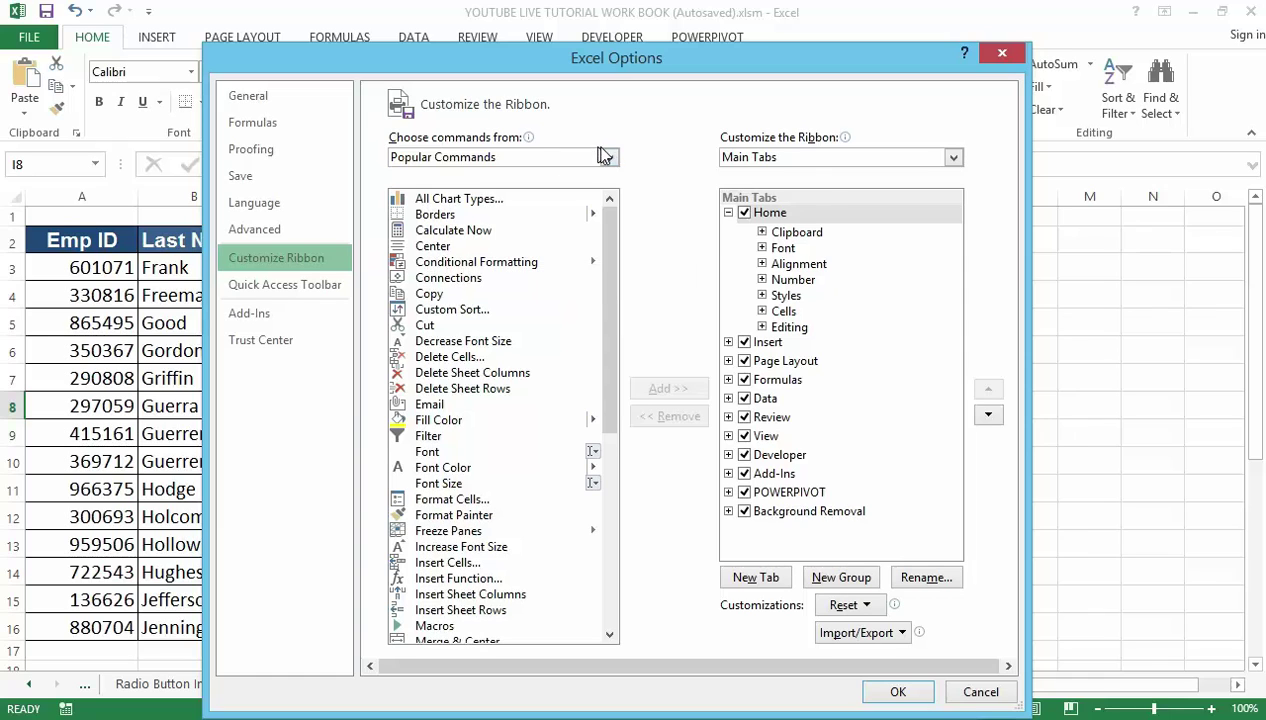
left_click(606, 157)
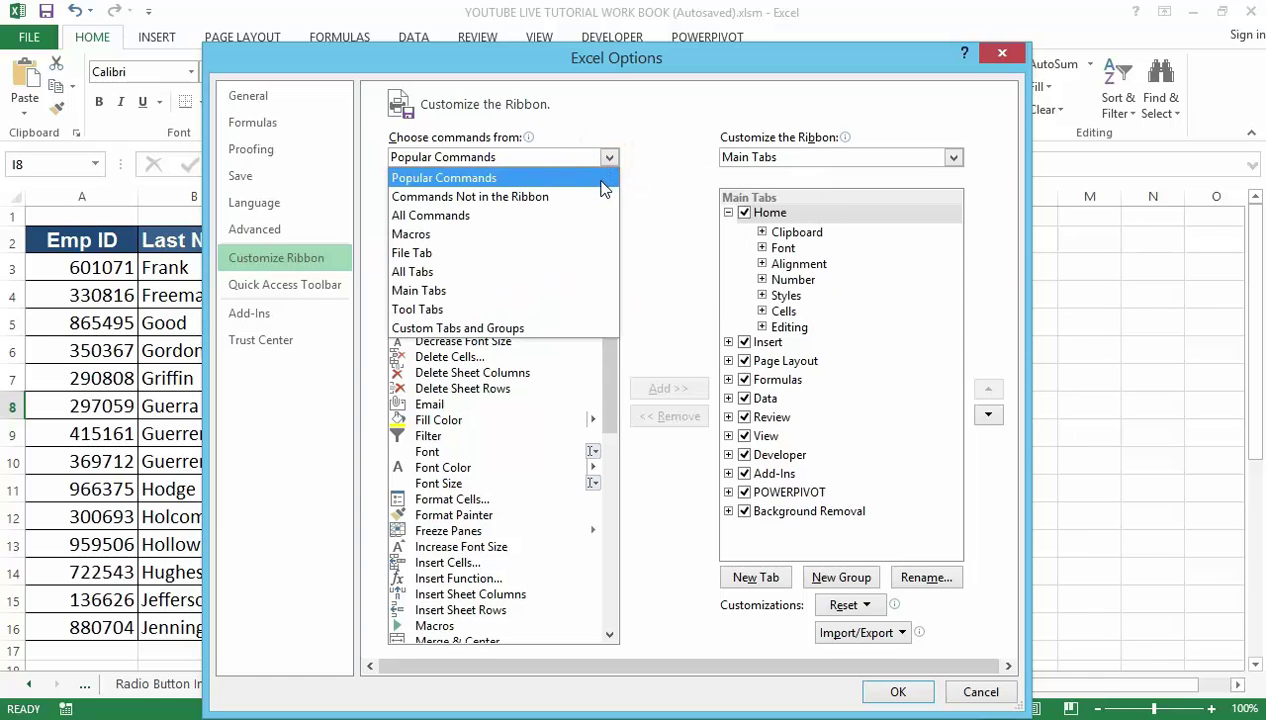
left_click(445, 222)
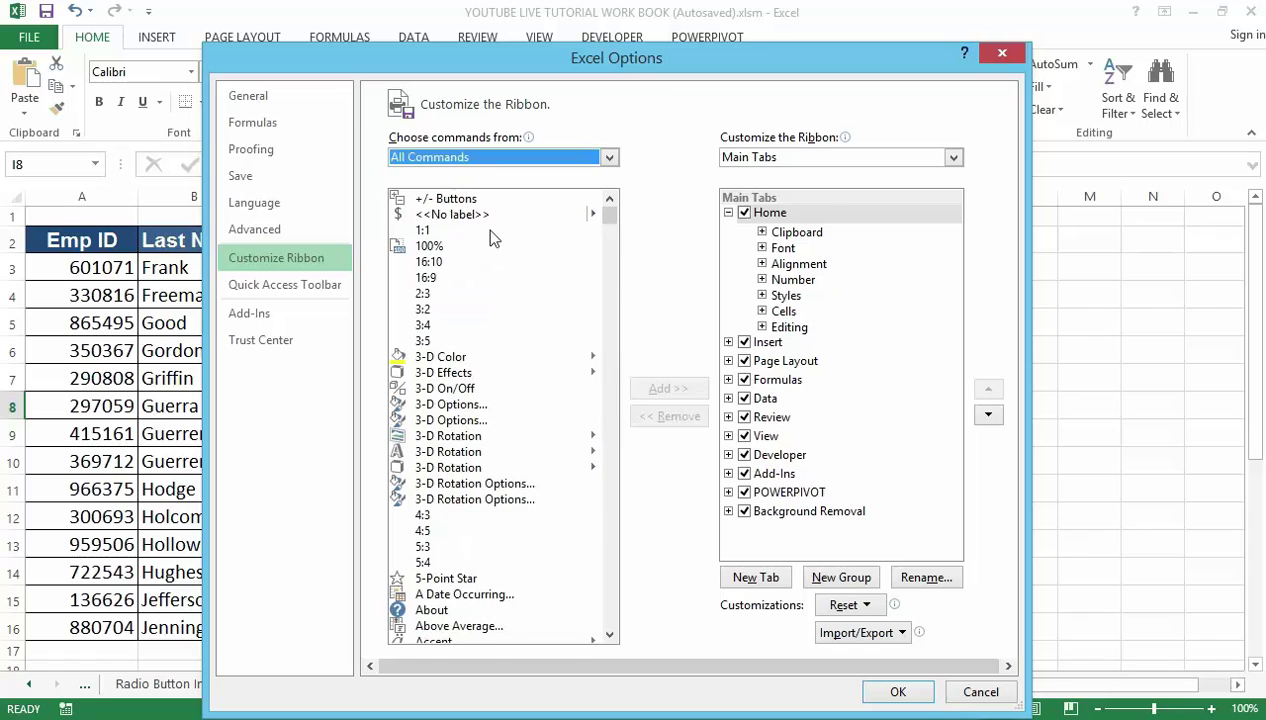
Add the Form... command to a new custom group at the end of the Home ribbon tab and apply the customization
left_click_drag(612, 229, 600, 372)
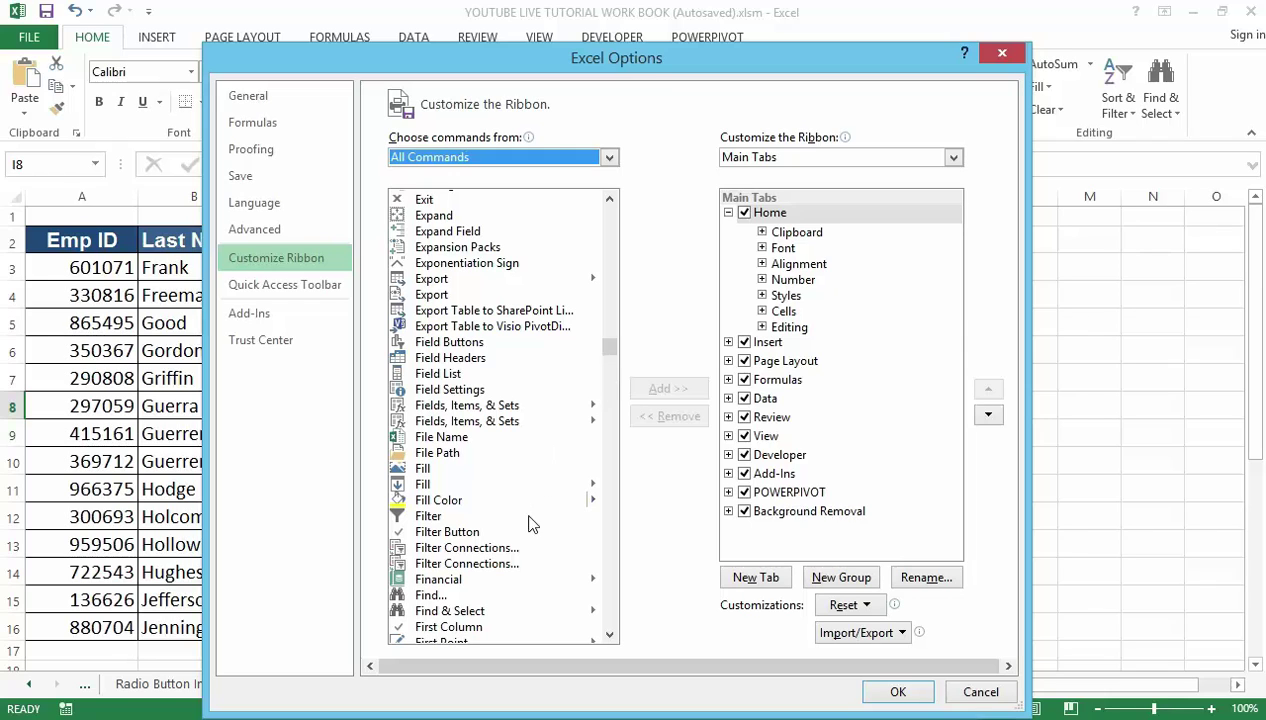
left_click(460, 548)
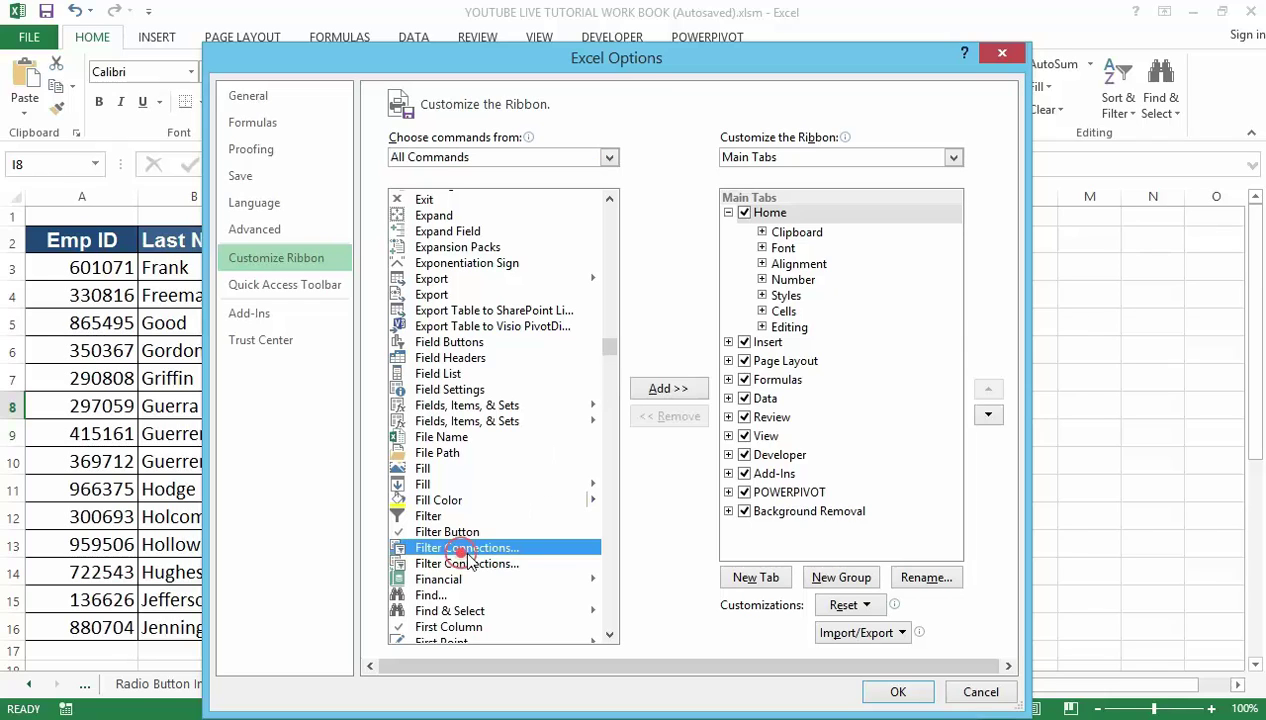
left_click(609, 636)
left_click(609, 636)
left_click(609, 636)
left_click(609, 636)
left_click(609, 636)
left_click(609, 636)
left_click(609, 636)
left_click(609, 636)
left_click(609, 636)
left_click(609, 636)
left_click(609, 636)
left_click(609, 636)
left_click(609, 636)
left_click(609, 636)
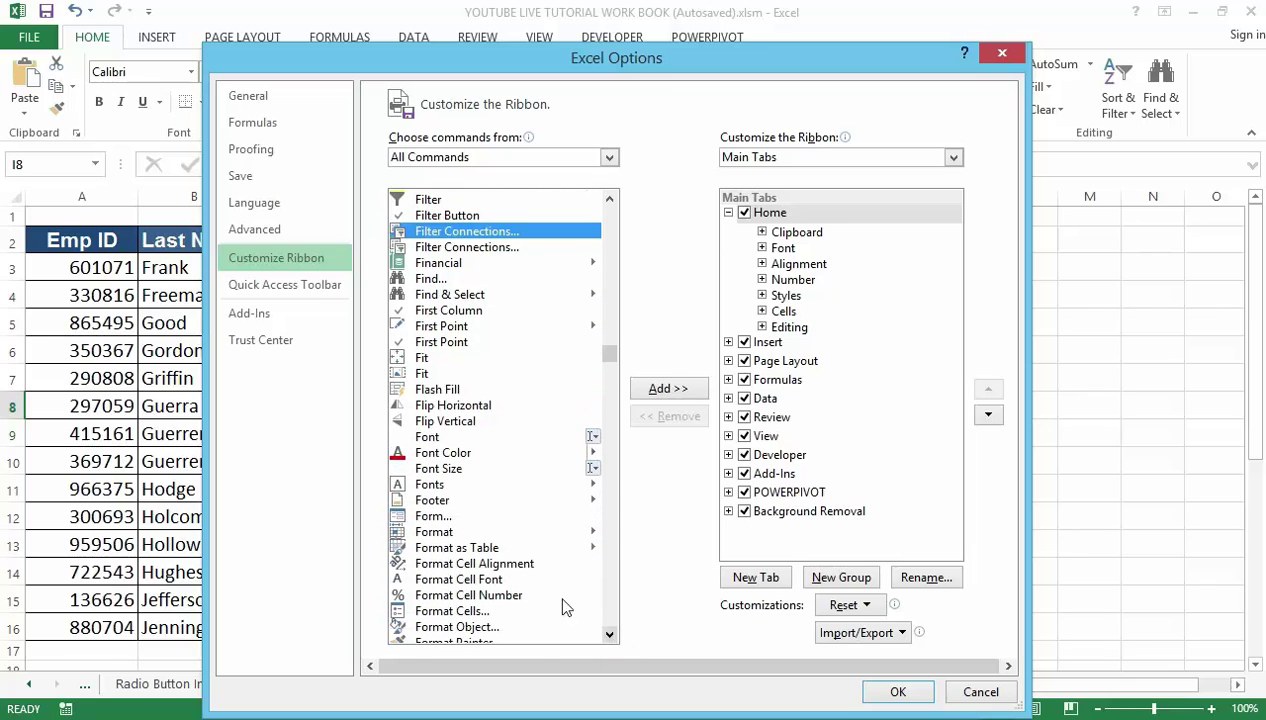
left_click(436, 516)
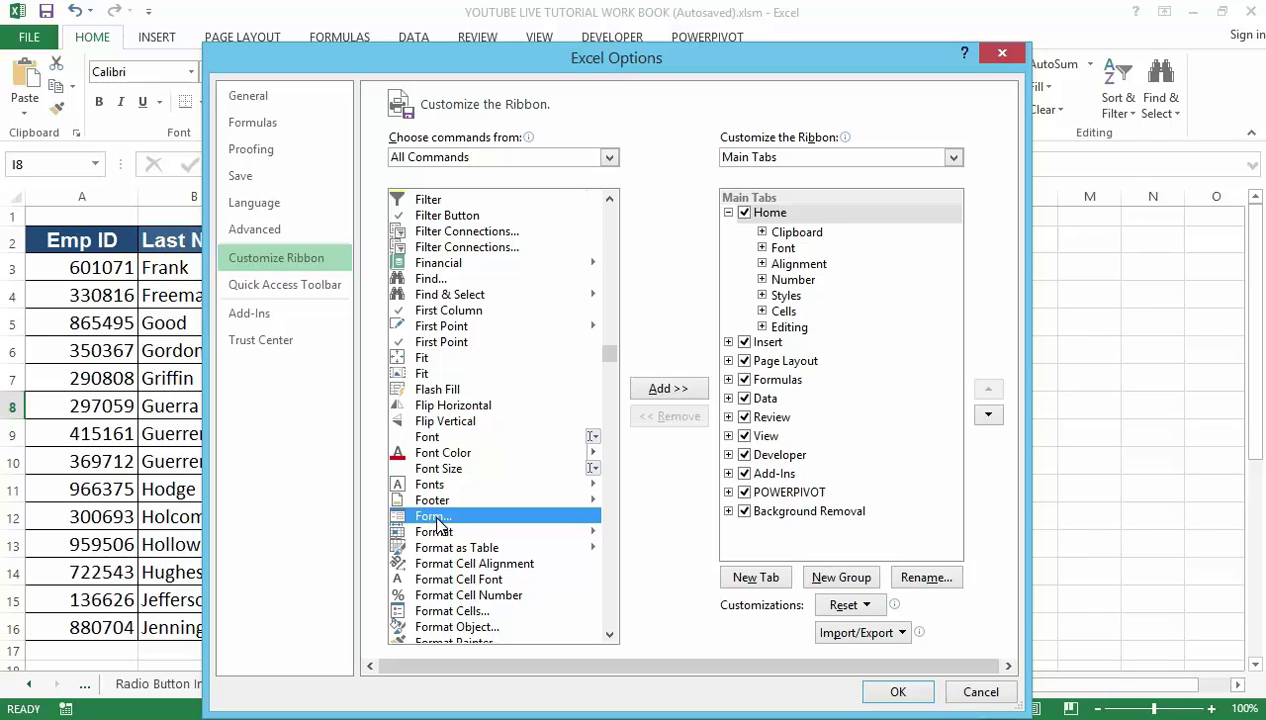
left_click(831, 578)
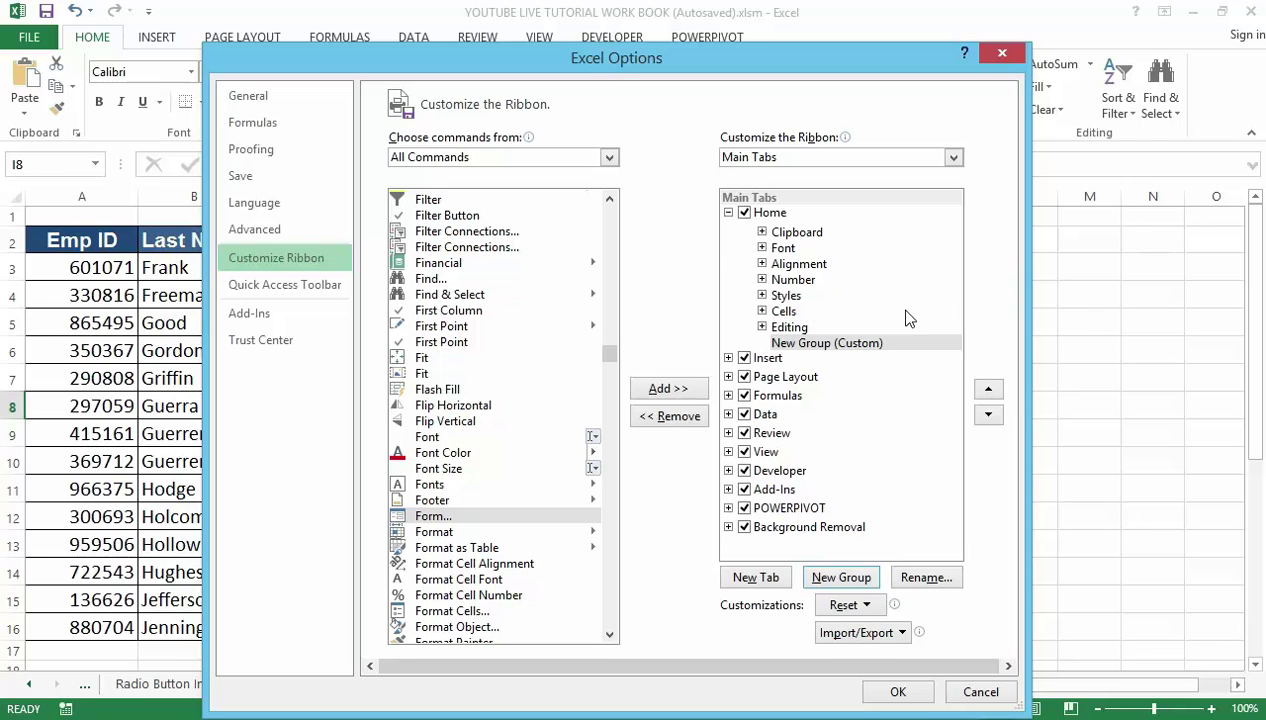
left_click(678, 392)
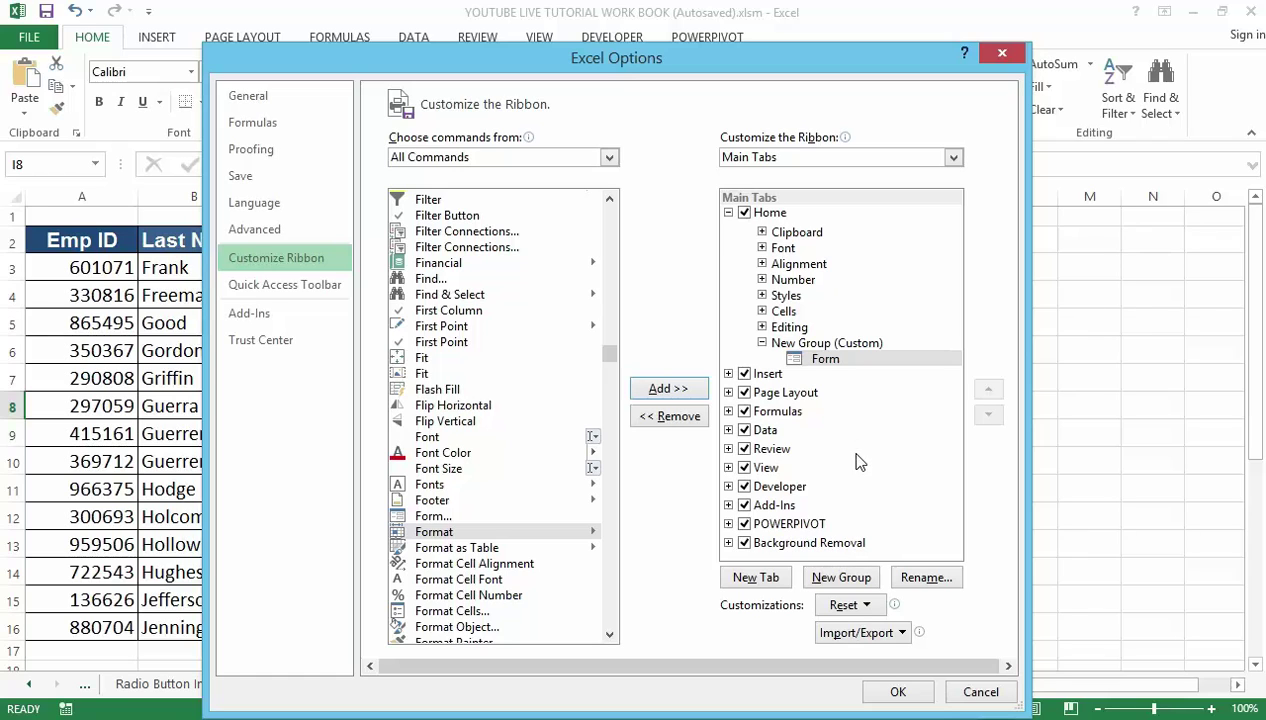
left_click(897, 693)
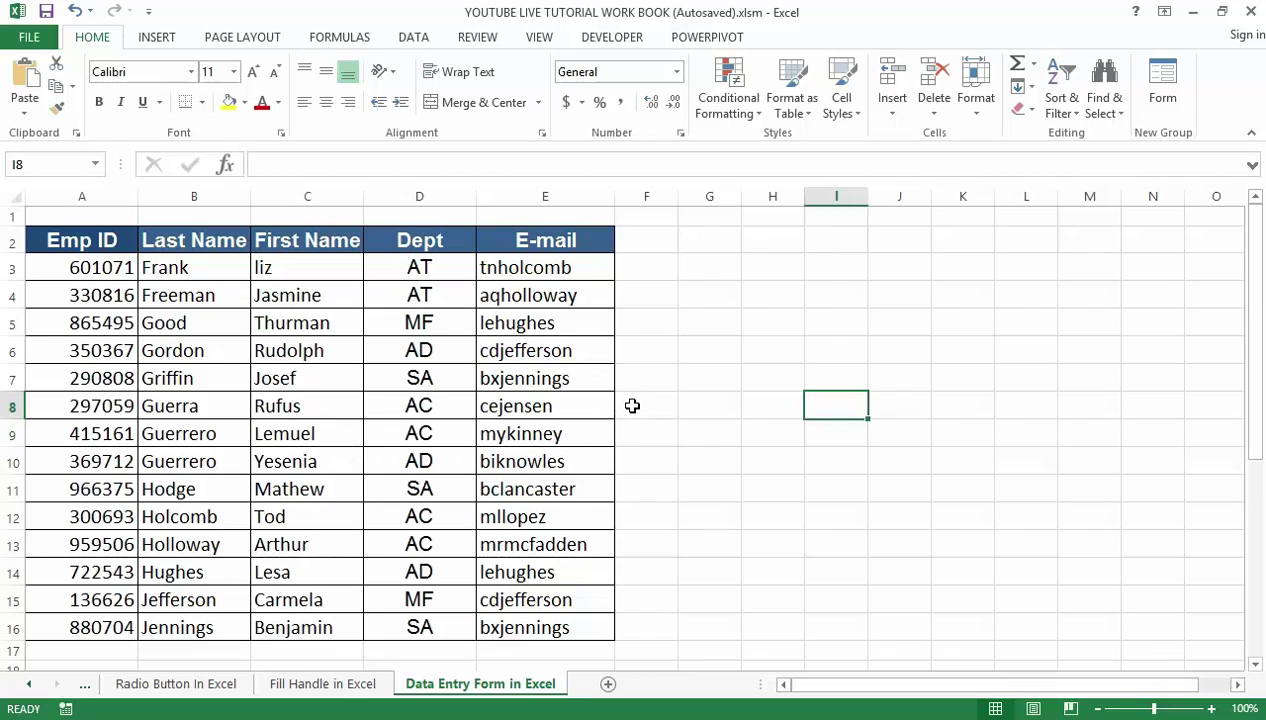
Open the data entry form for the employee table and browse through its records, returning to the first one
left_click(632, 405)
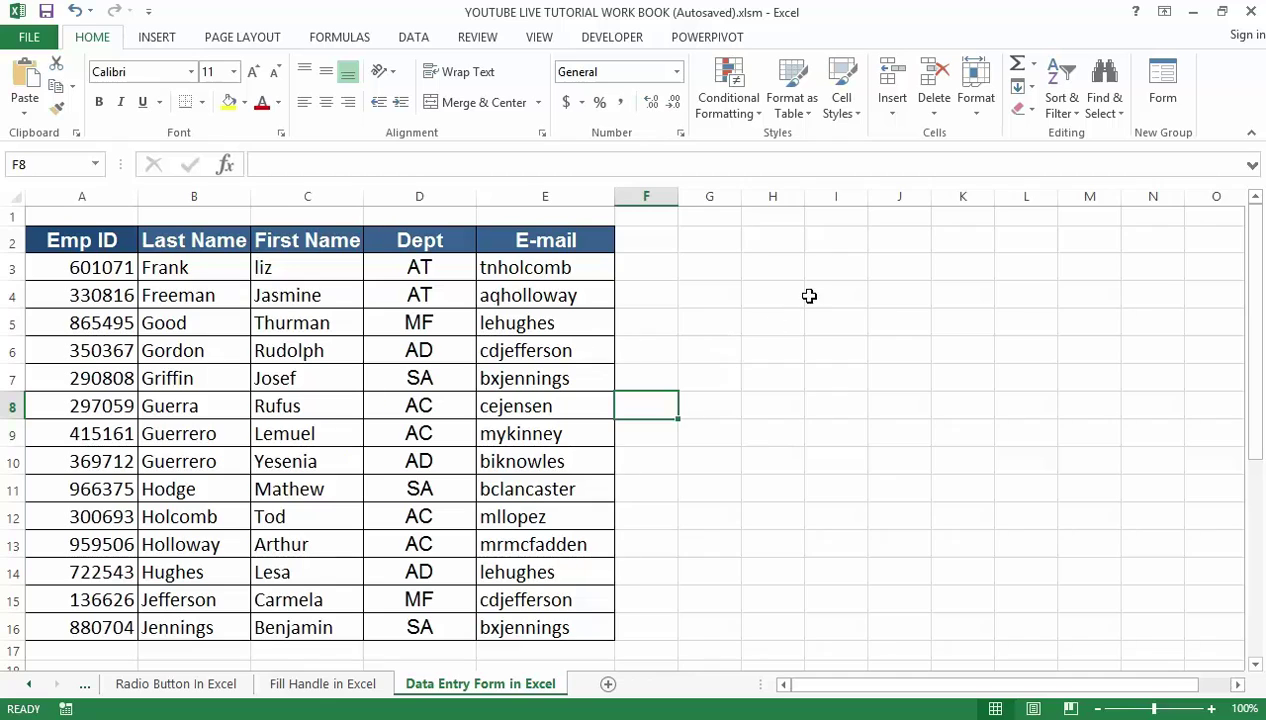
left_click(1160, 90)
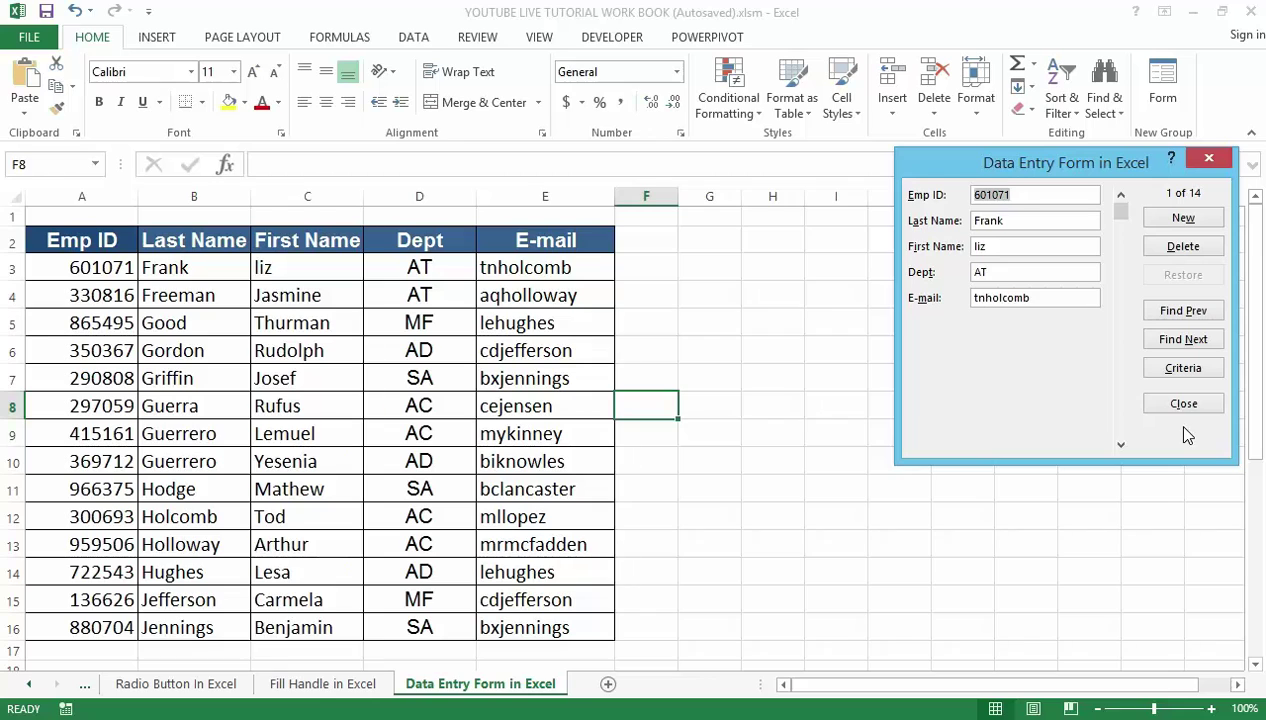
left_click_drag(1120, 210, 1116, 300)
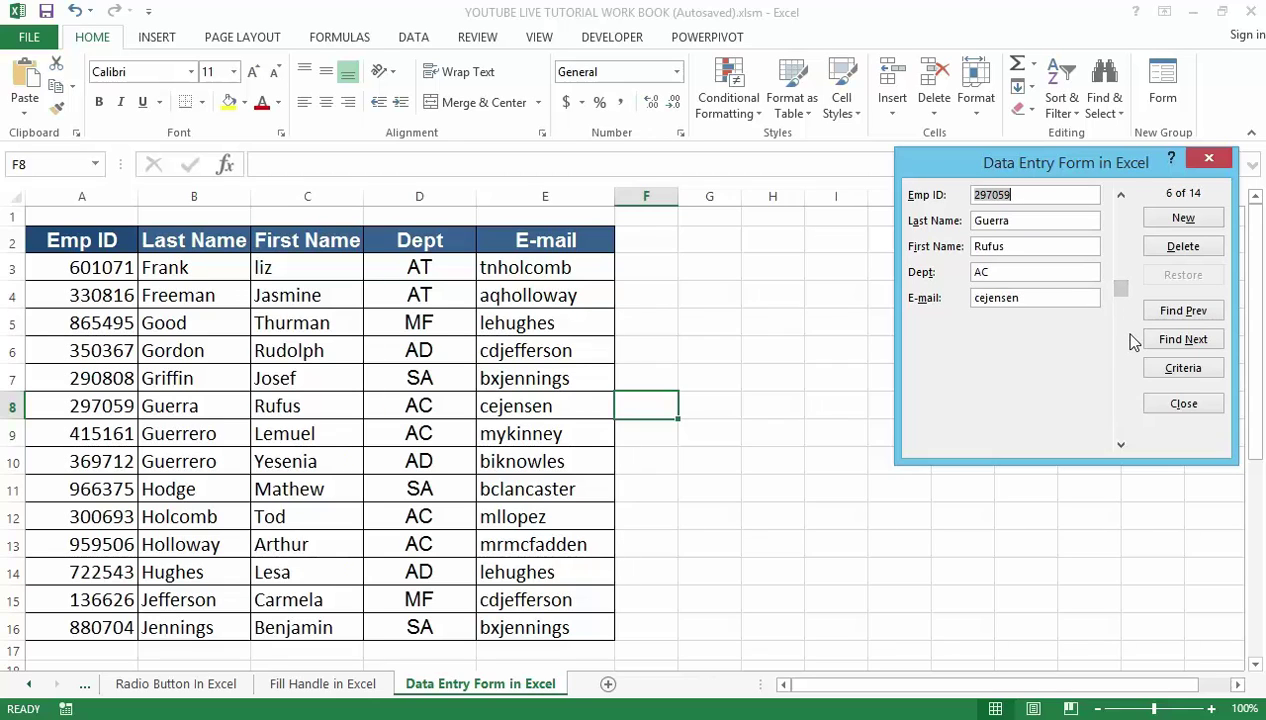
left_click(1121, 443)
left_click_drag(1121, 378, 1086, 309)
left_click(1121, 204)
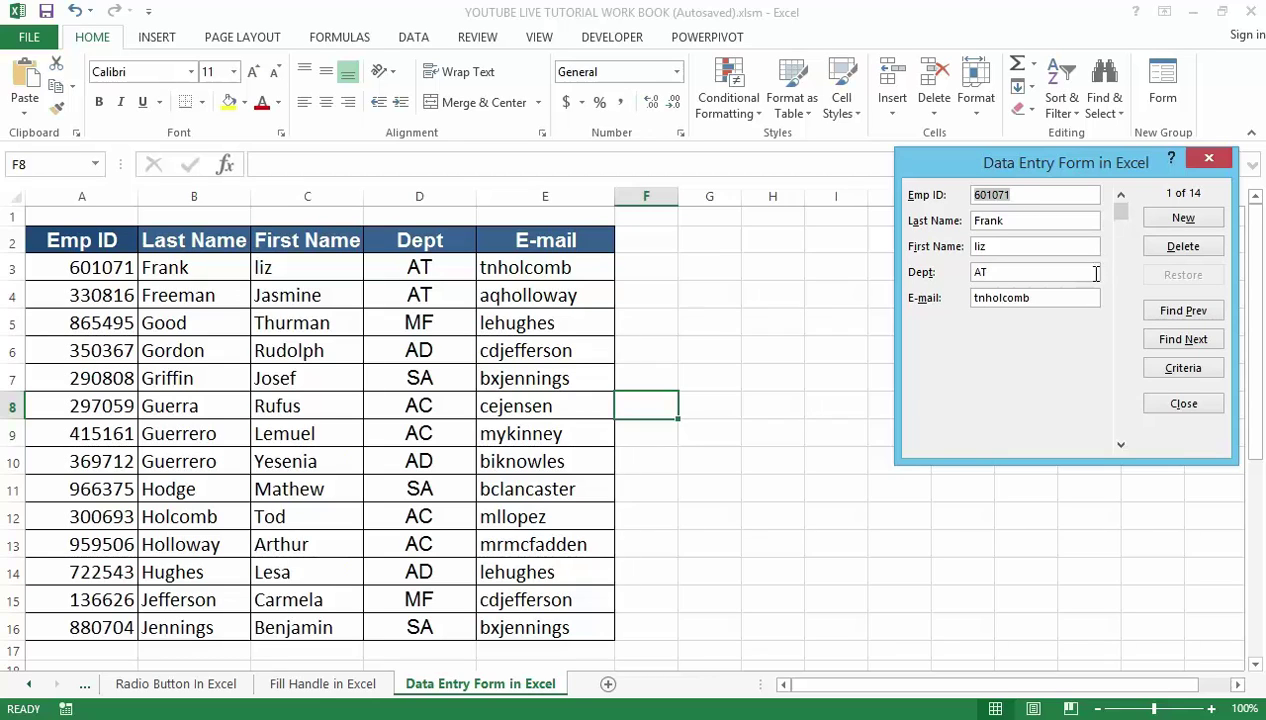
Add a new record through the form with the employee's ID, last name, first name, department Audit and e-mail, and close the form
left_click(1186, 222)
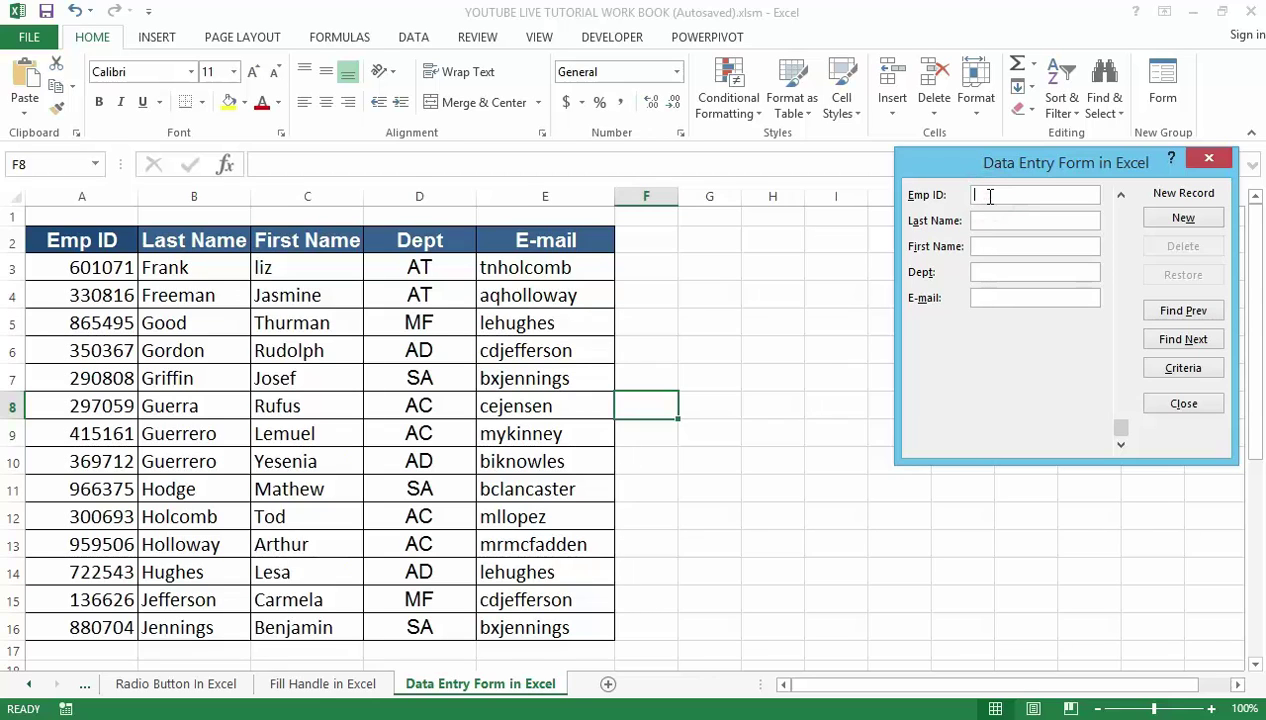
type("10057")
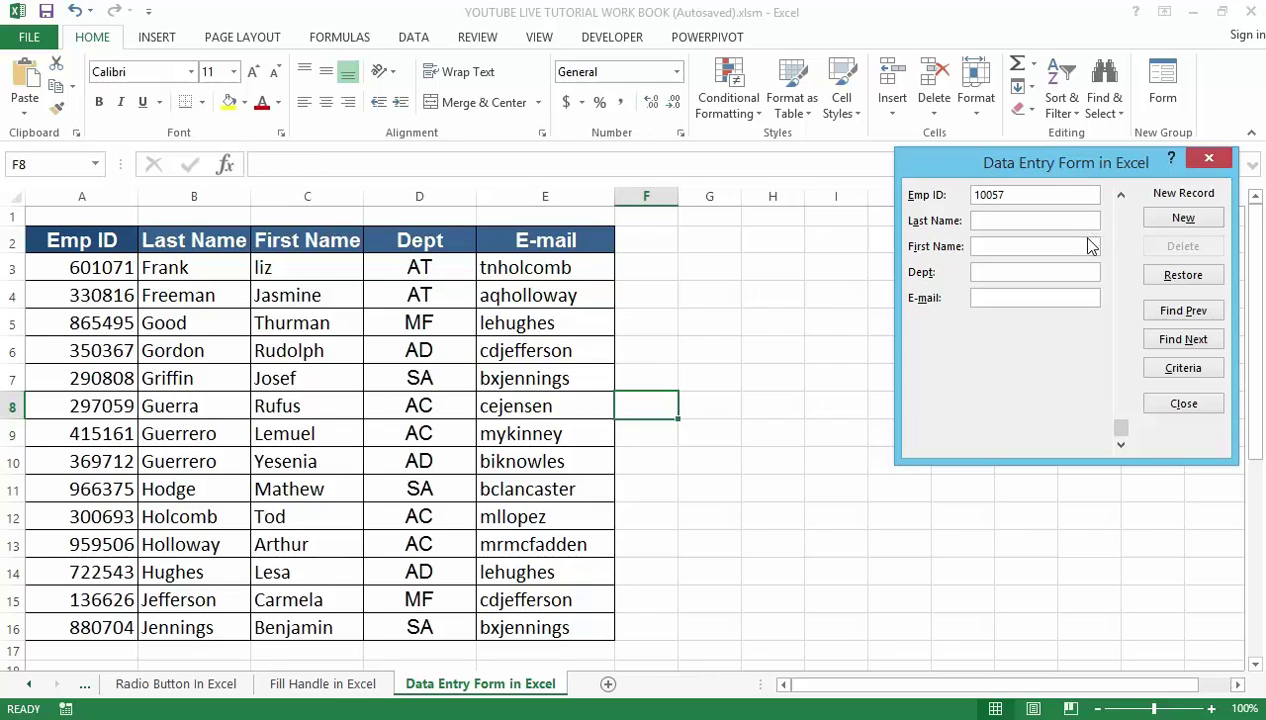
left_click(1037, 221)
type("Thomad")
left_click(1027, 247)
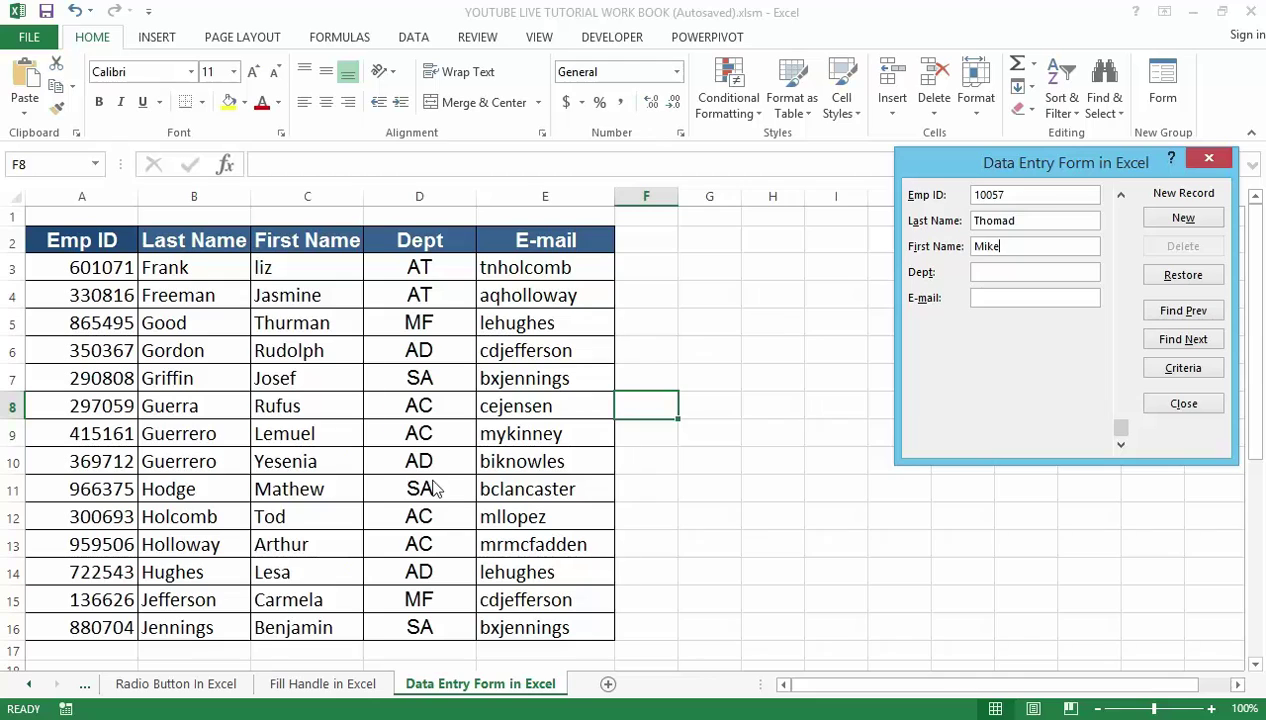
left_click(987, 273)
type("Audit")
left_click(997, 300)
type("tainot2002")
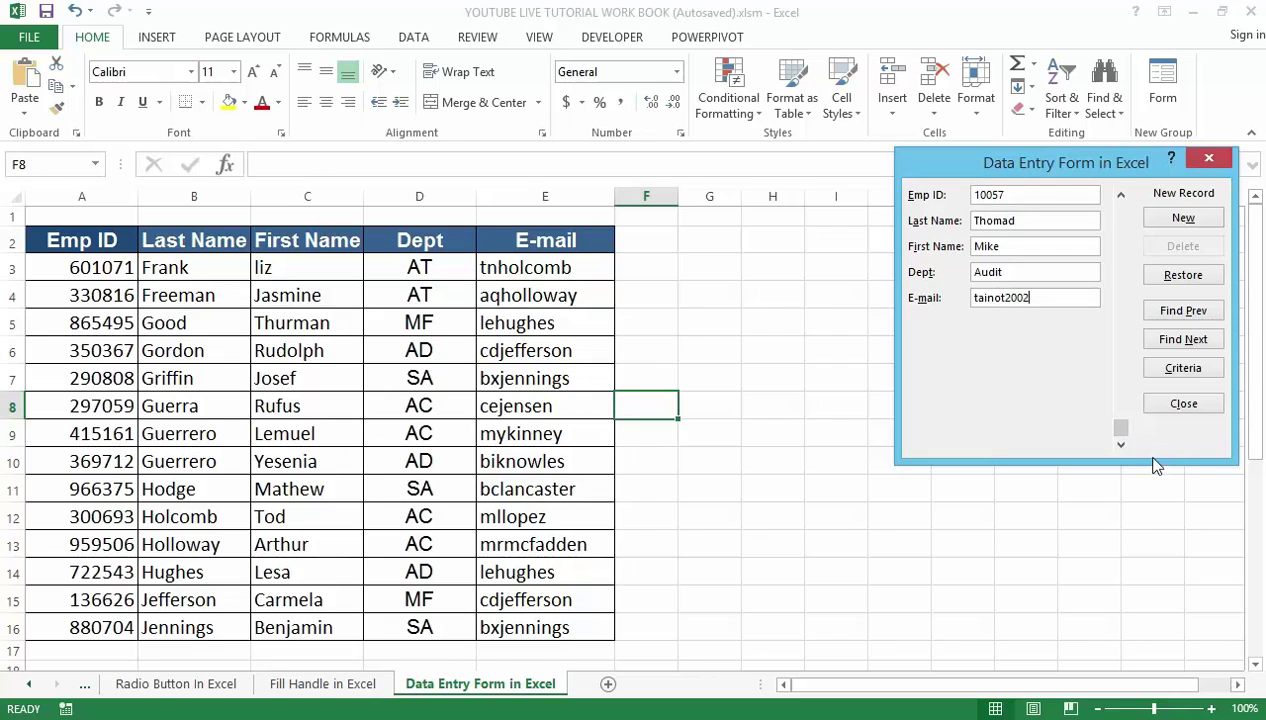
left_click(1183, 403)
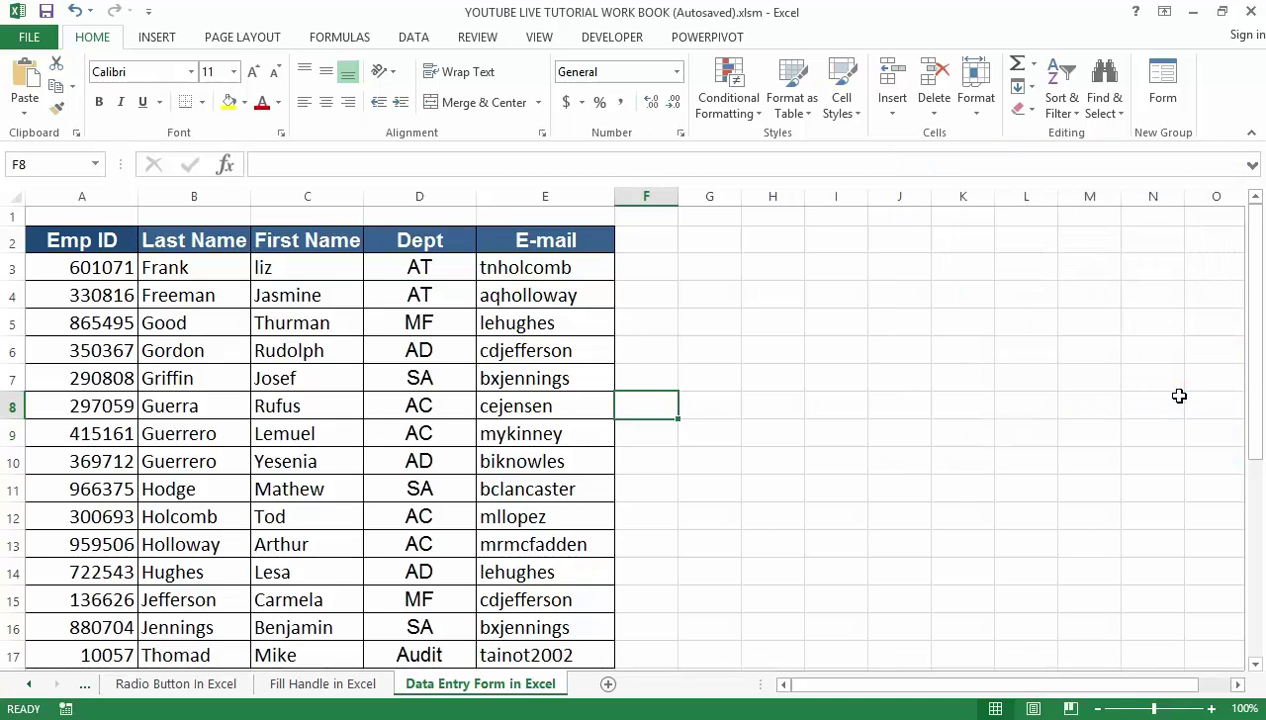
left_click_drag(1254, 350, 1254, 388)
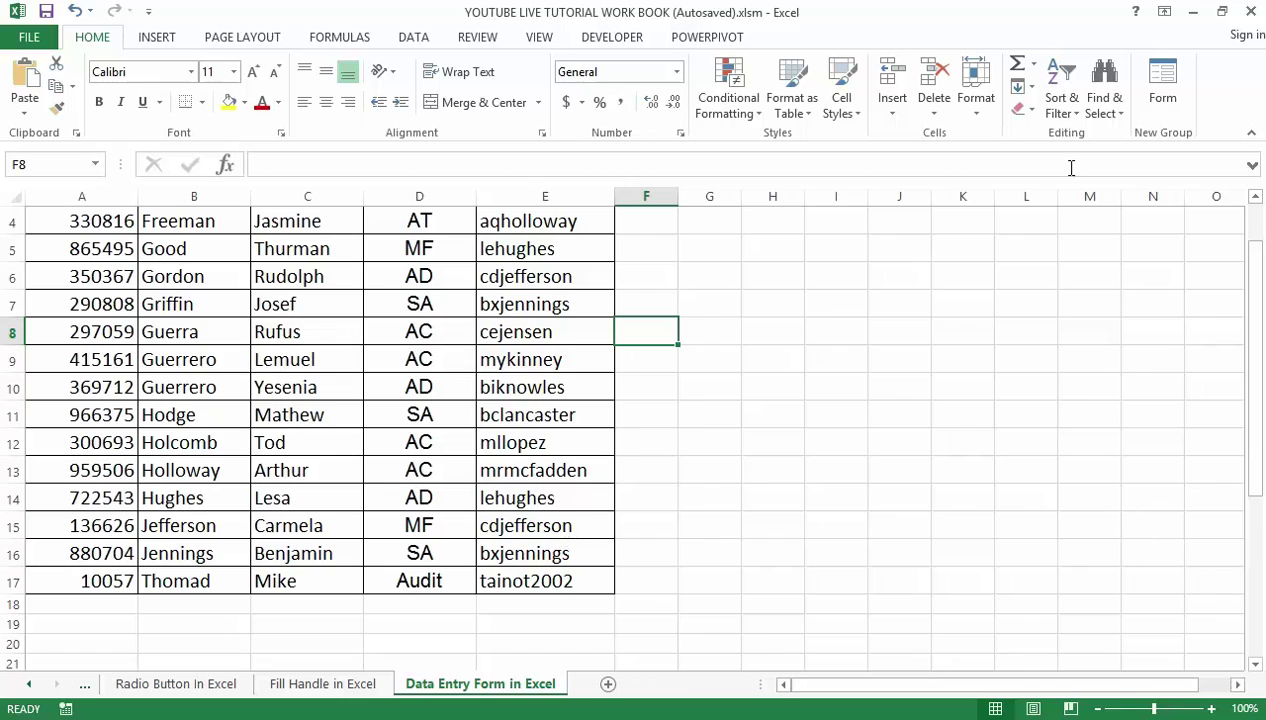
left_click(1161, 85)
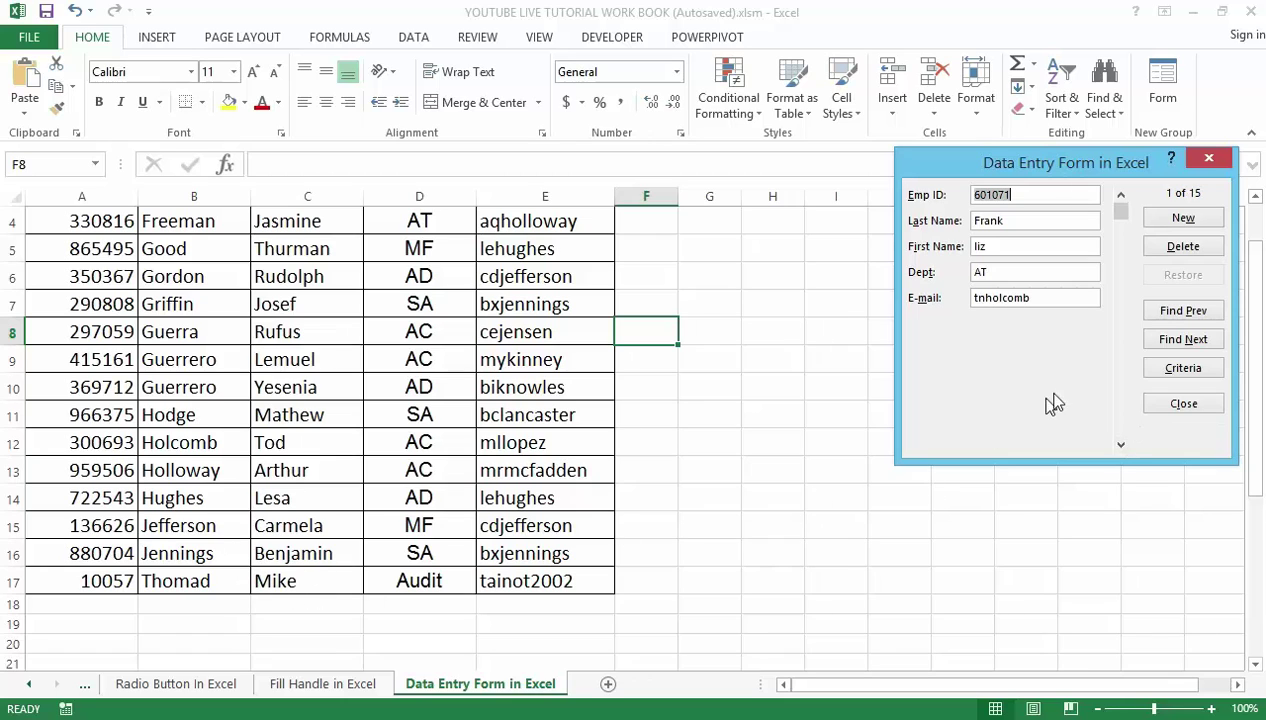
left_click(1167, 410)
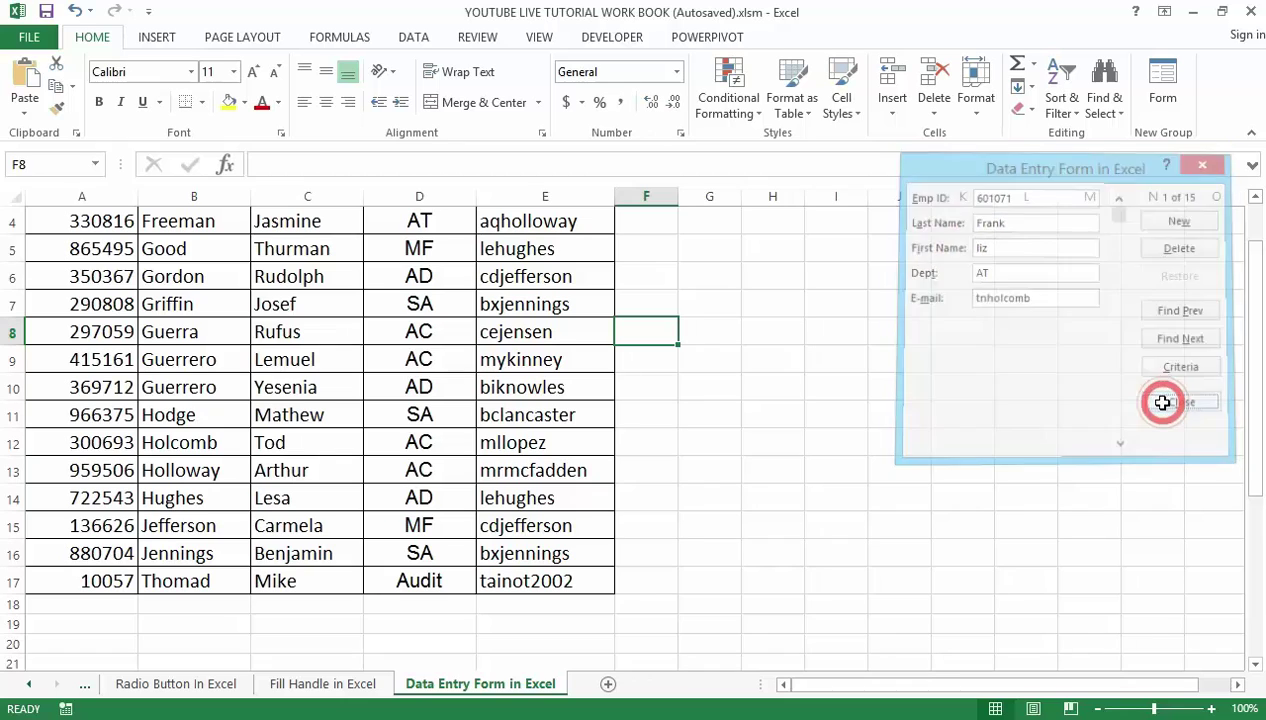
Delete the Audit department employee's record, the last in the table, through the data entry form and close the form
left_click(636, 392)
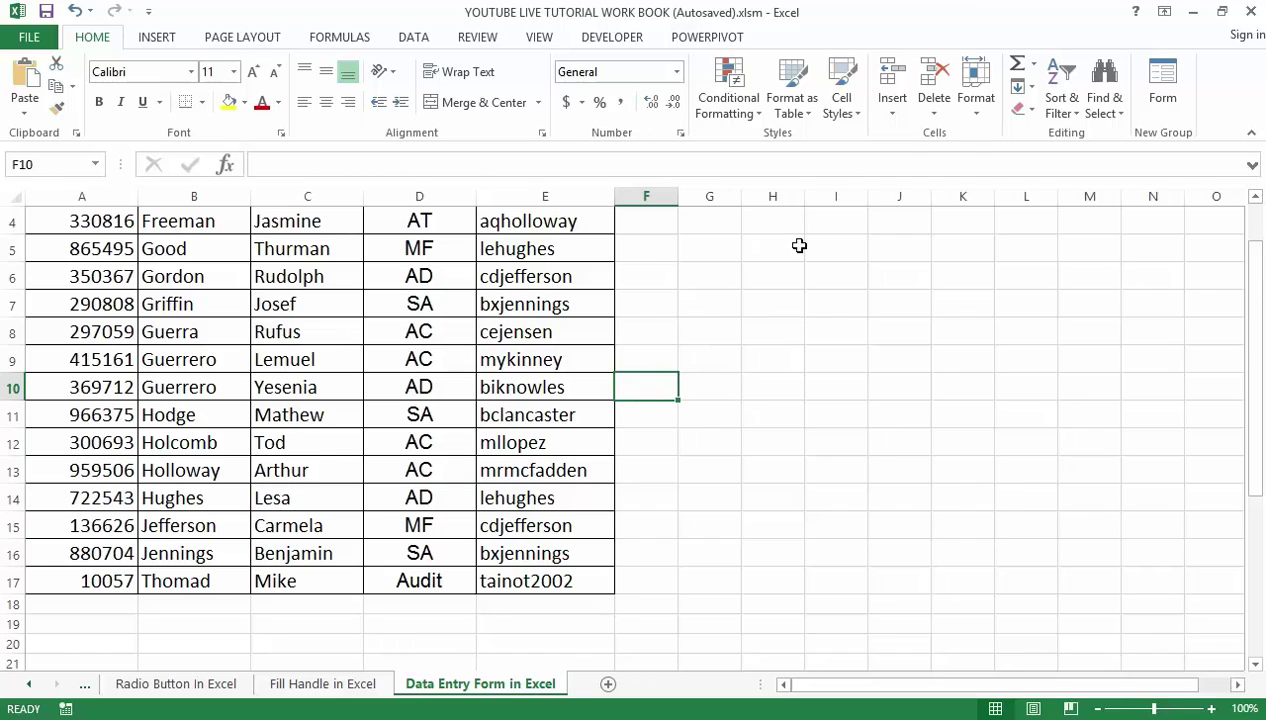
left_click(1162, 92)
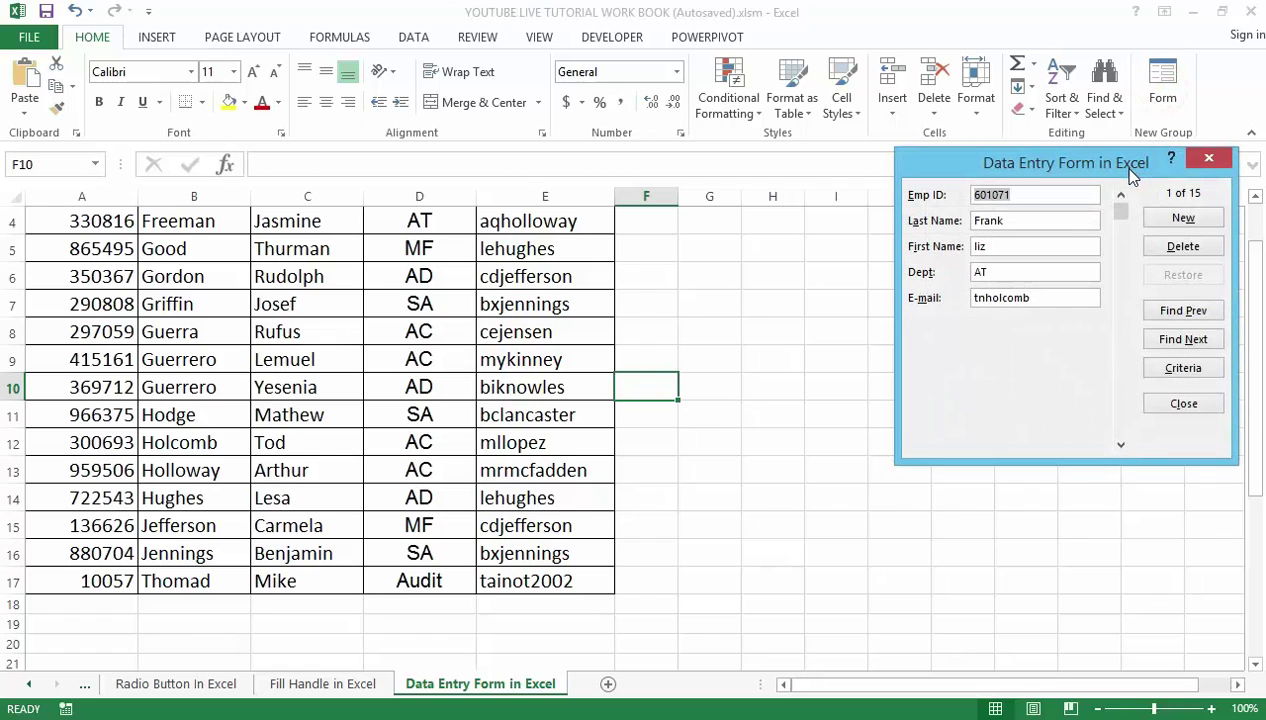
left_click(1009, 222)
left_click(1183, 340)
left_click(1183, 340)
left_click(1183, 340)
left_click(1183, 340)
left_click(1183, 340)
left_click(1183, 340)
left_click(1183, 340)
left_click(1183, 340)
left_click(1183, 340)
left_click(1183, 340)
left_click(1183, 340)
left_click(1183, 340)
left_click(1183, 340)
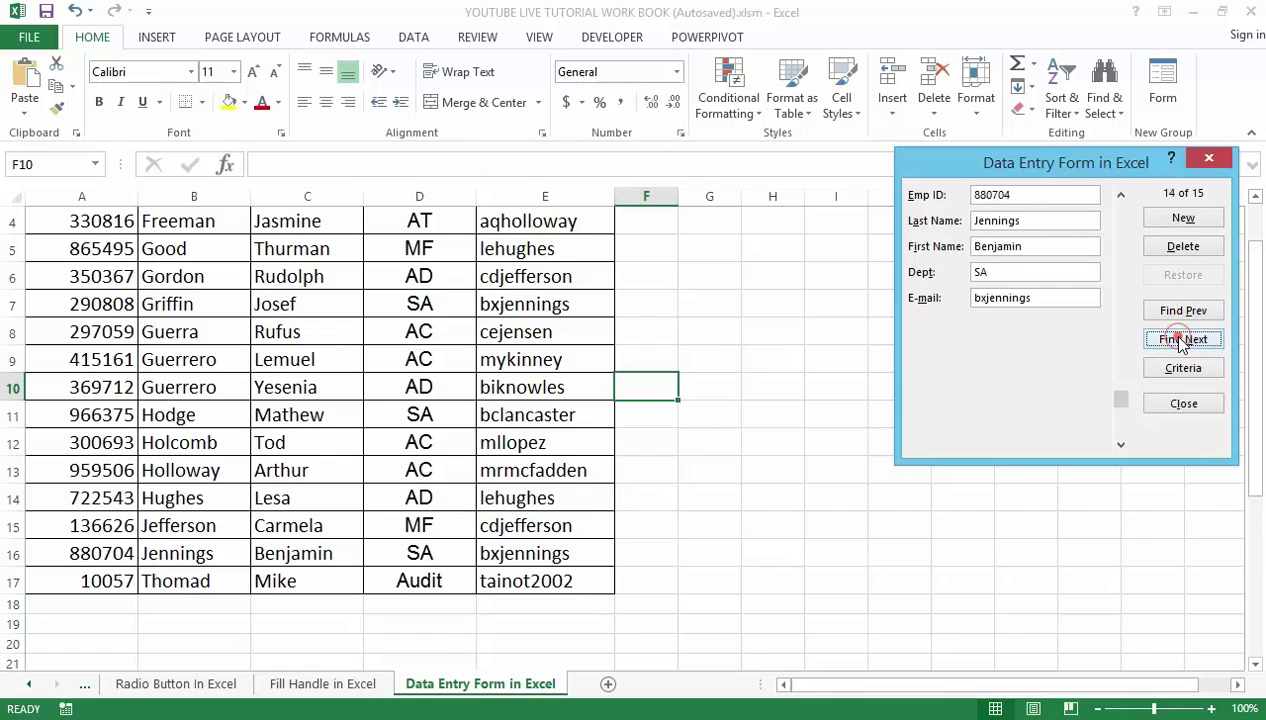
left_click(1183, 340)
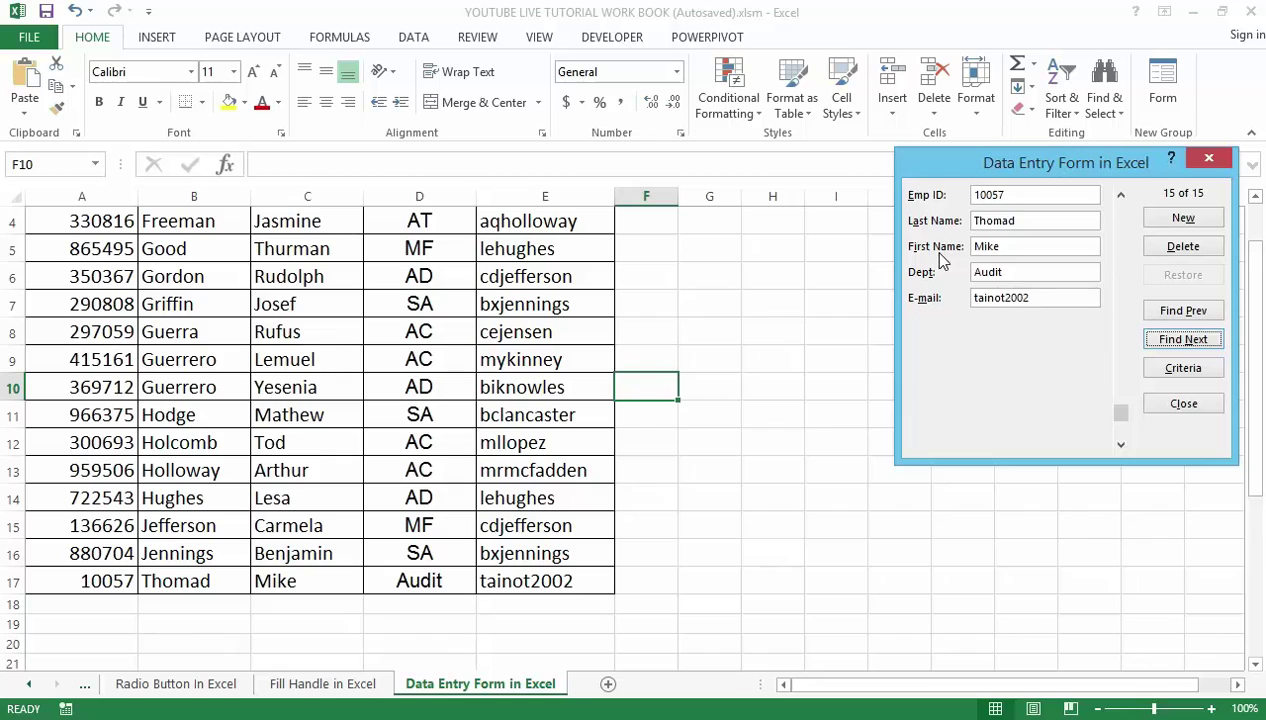
left_click(1183, 247)
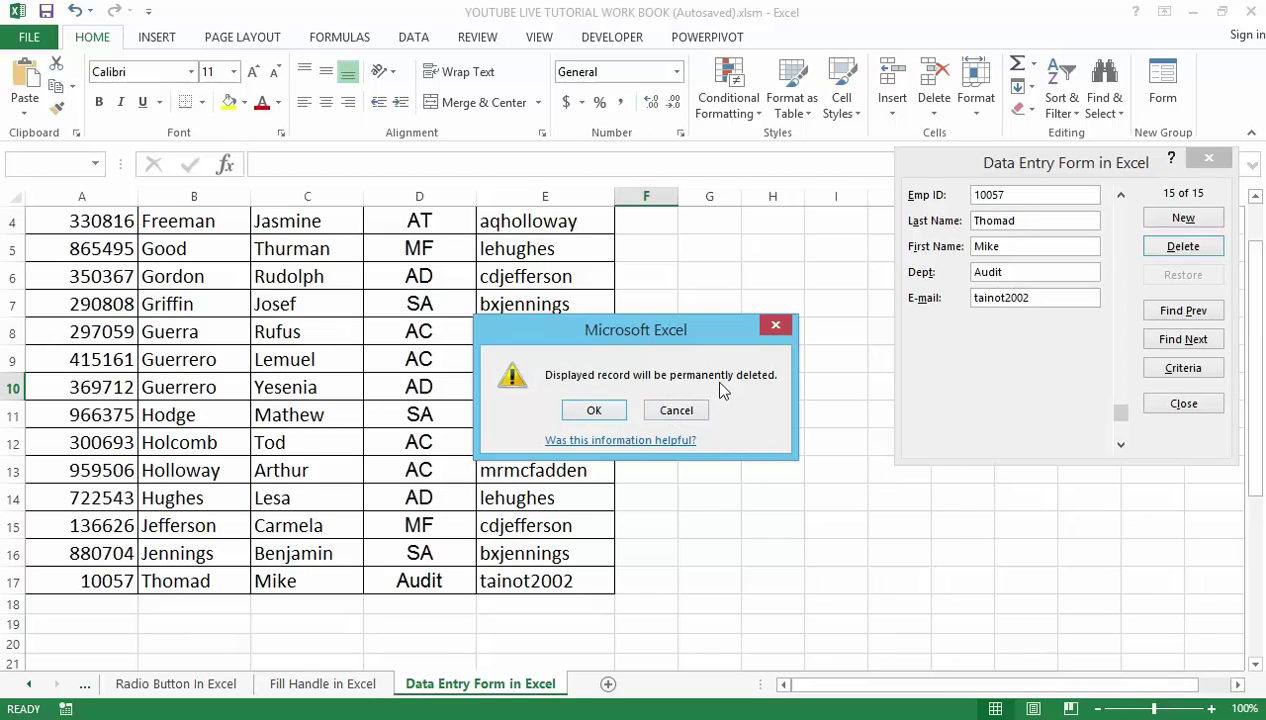
left_click(589, 415)
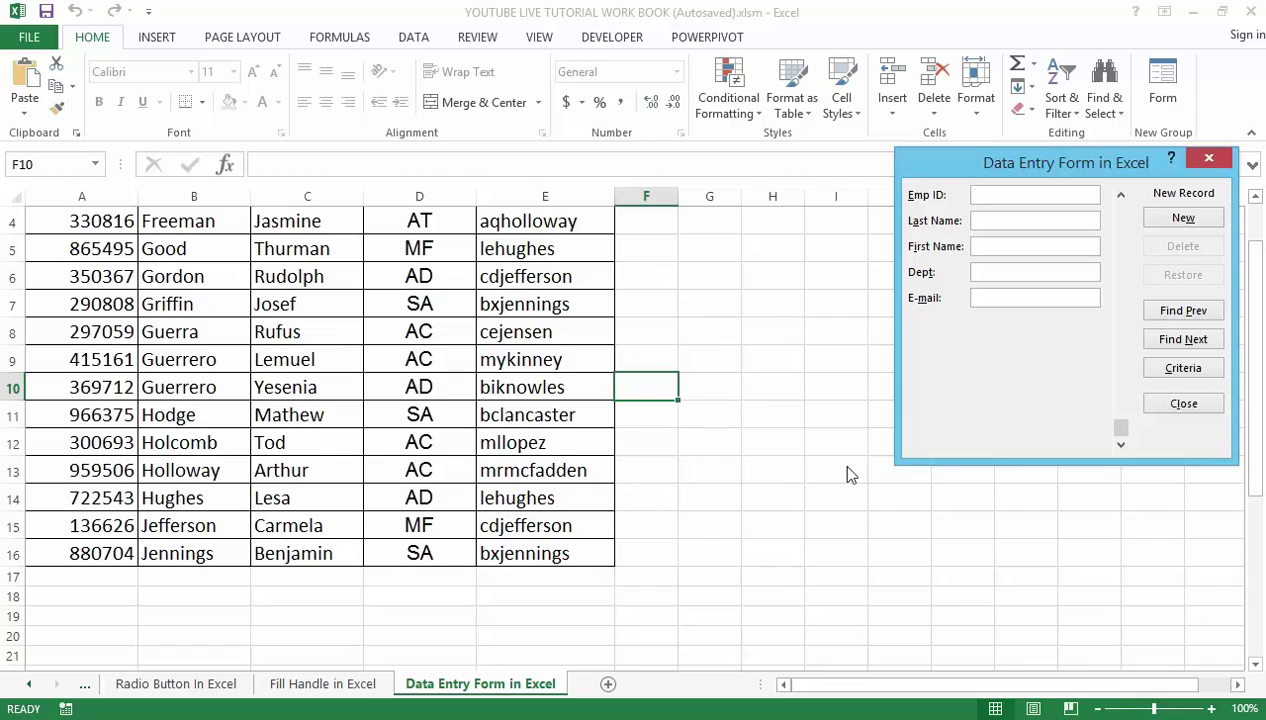
left_click(1183, 405)
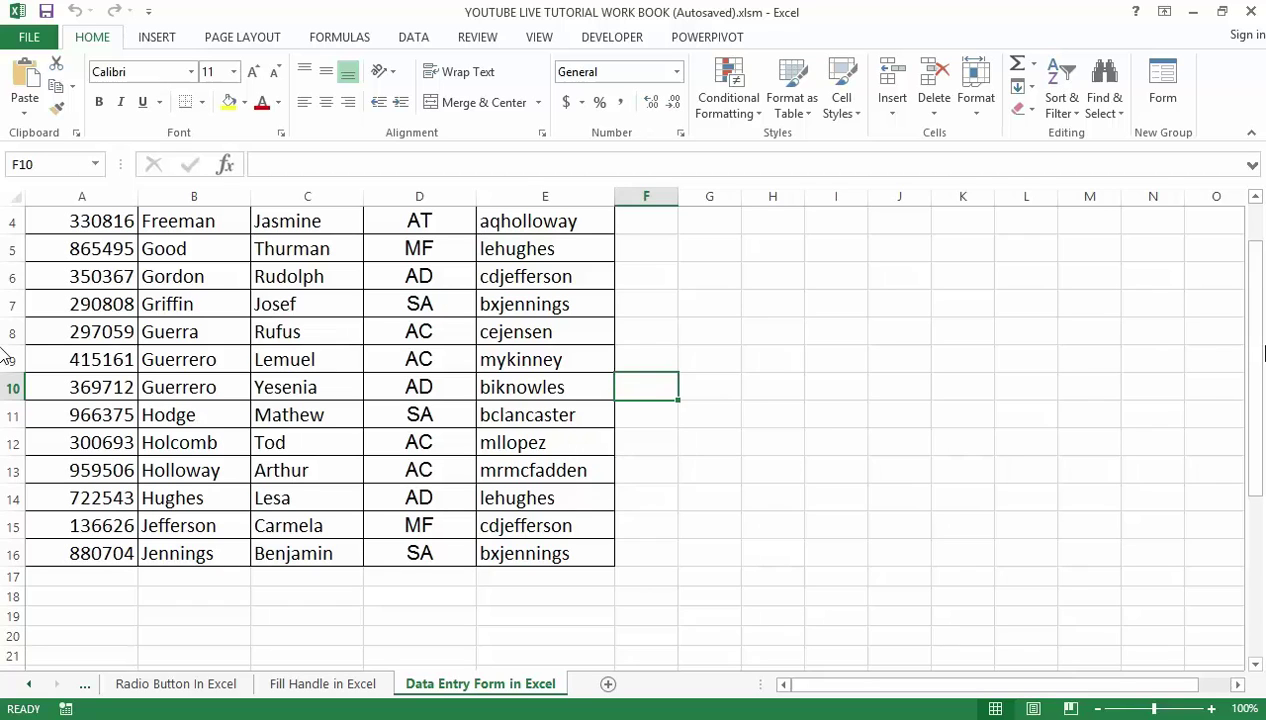
Replace the first name in the table's first employee record through the data entry form and close the form
left_click_drag(1256, 356, 1255, 296)
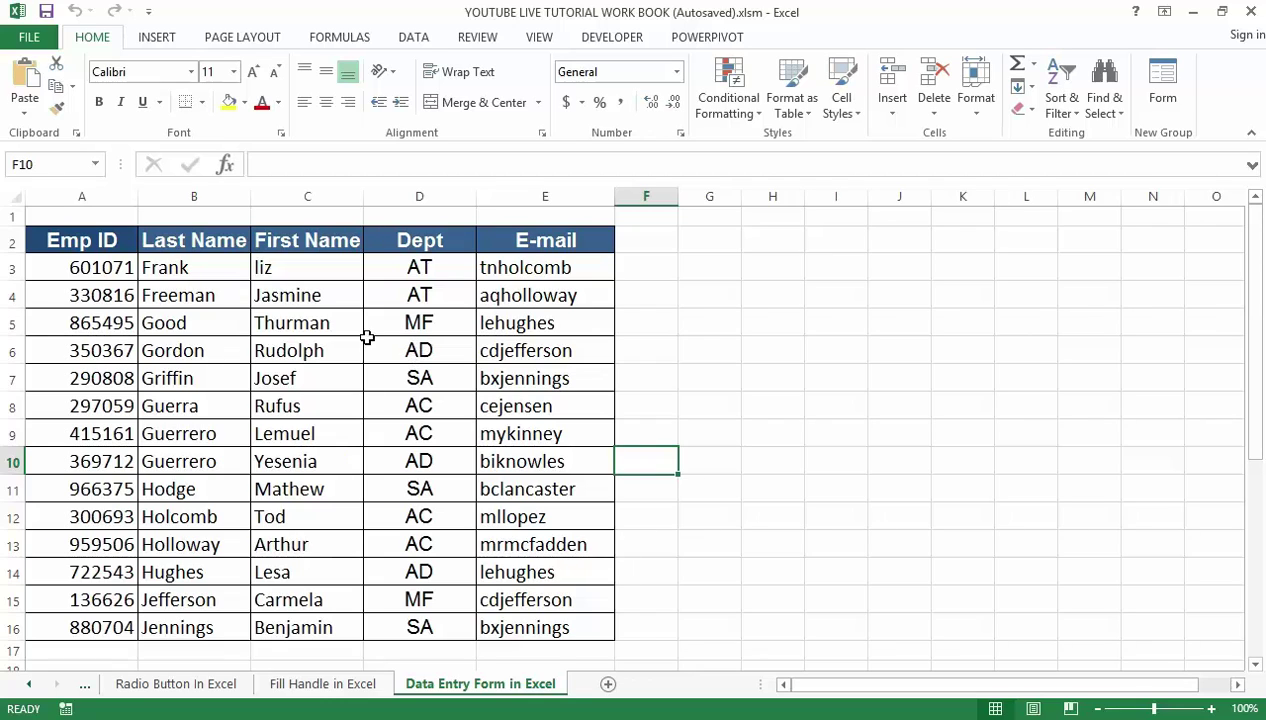
left_click(309, 266)
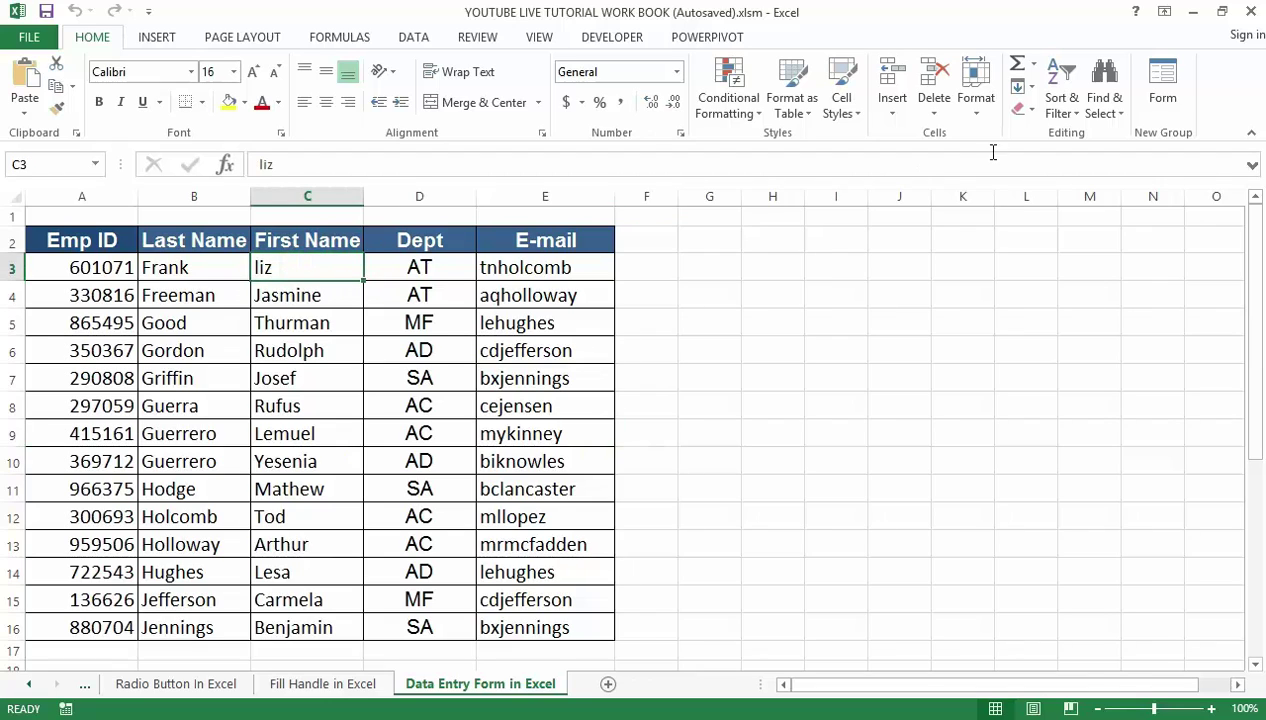
left_click(1165, 80)
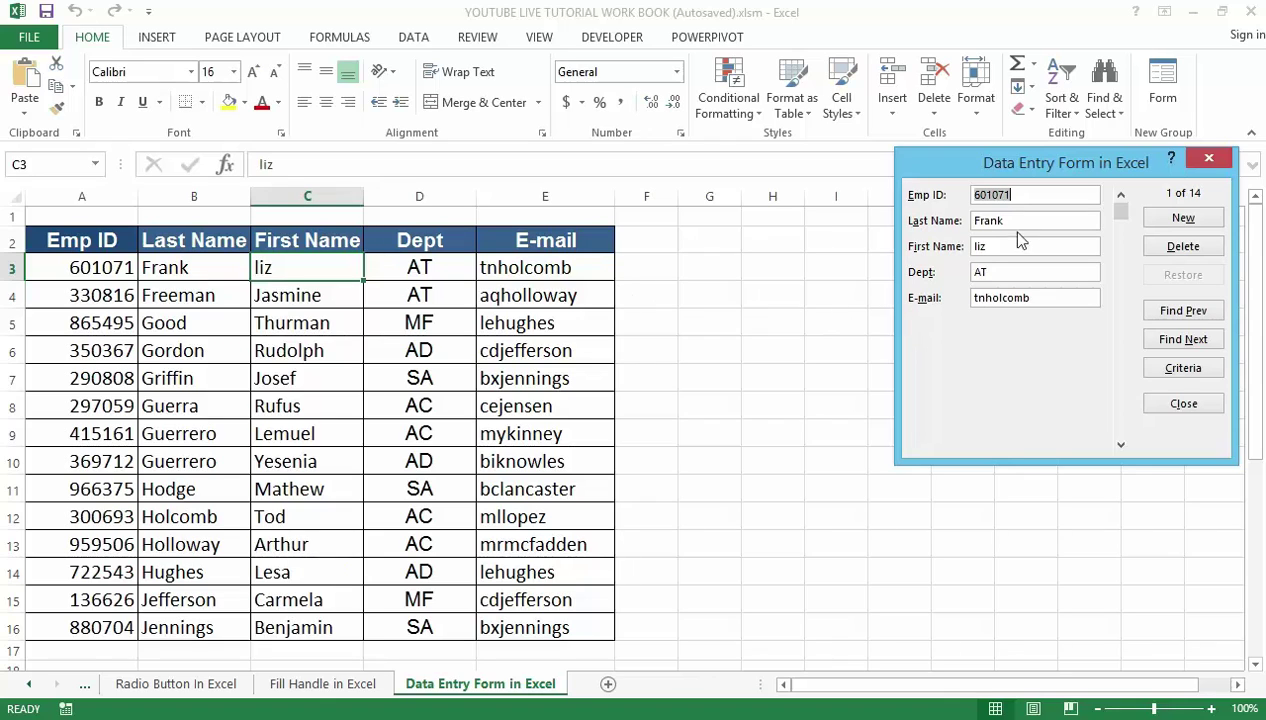
left_click(988, 246)
key("BackSpace")
key("BackSpace")
key("BackSpace")
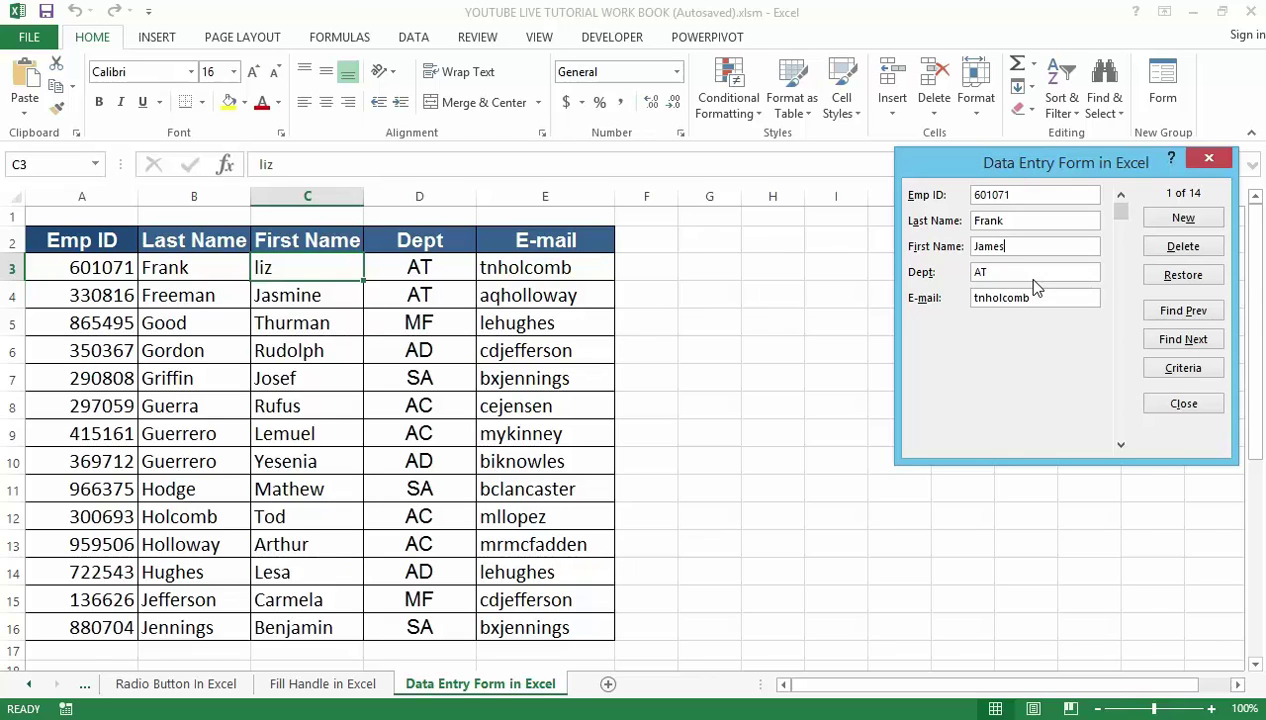
left_click(1180, 406)
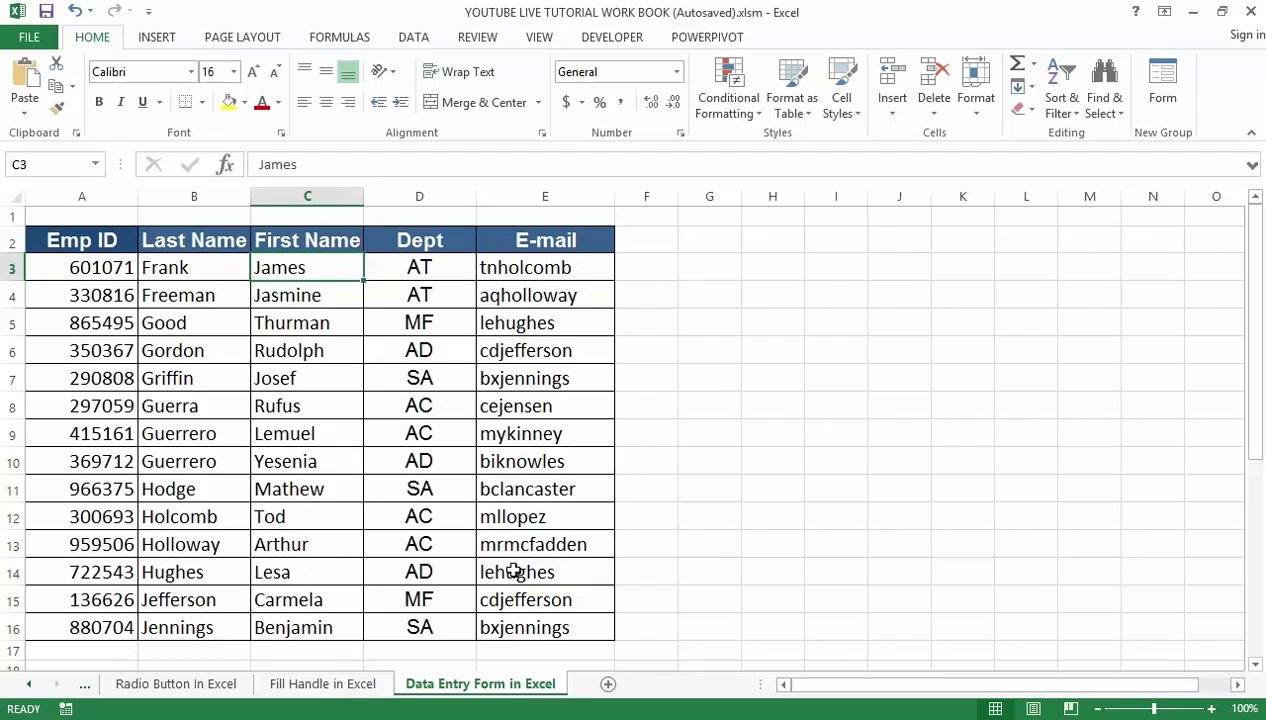
left_click(668, 489)
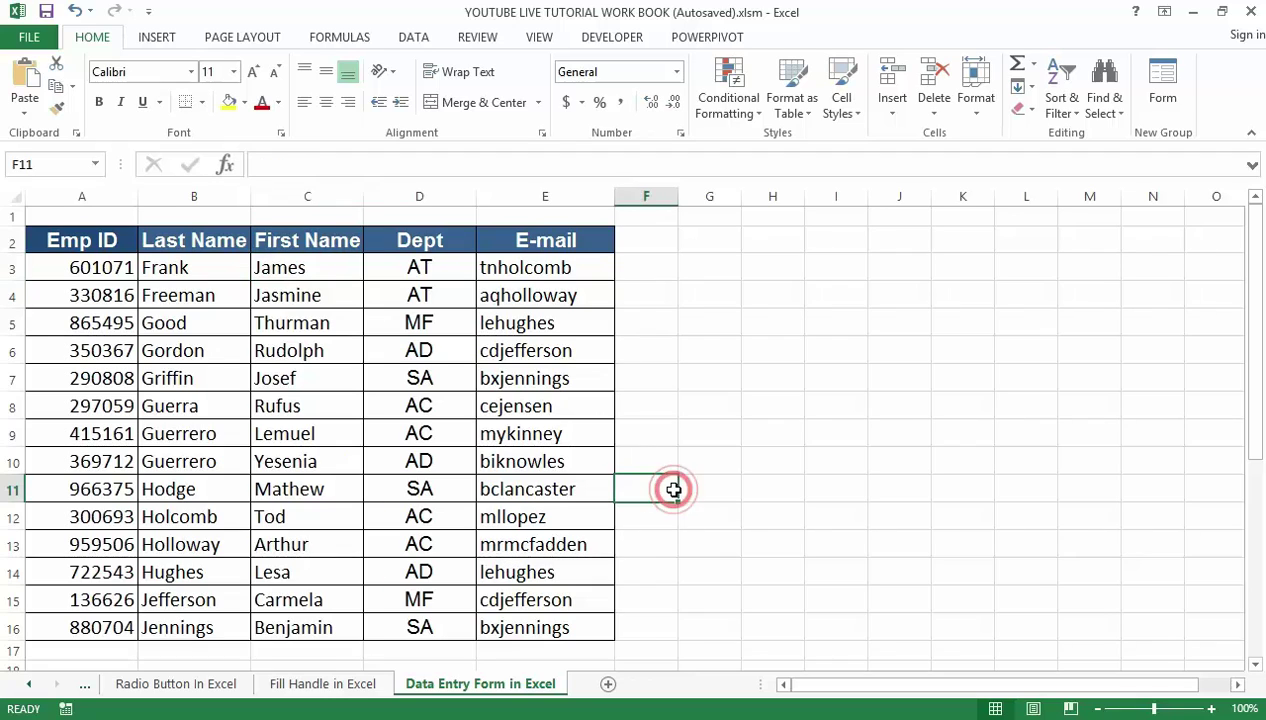